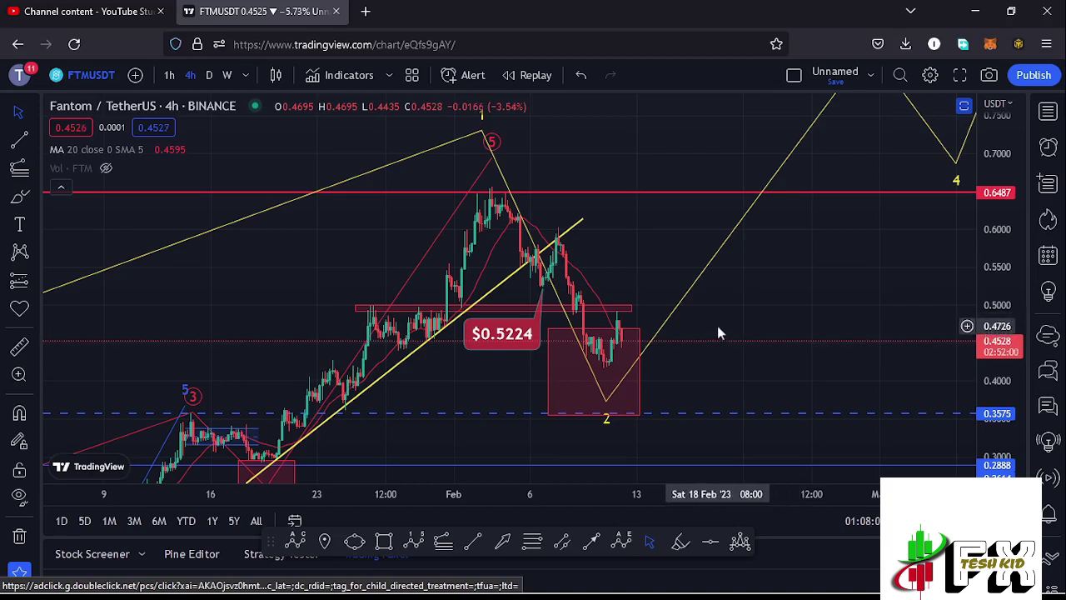
- Zoom out and pan back to the December A-B-C waves, stretching the price axis for larger candles
drag(703, 323, 761, 320)
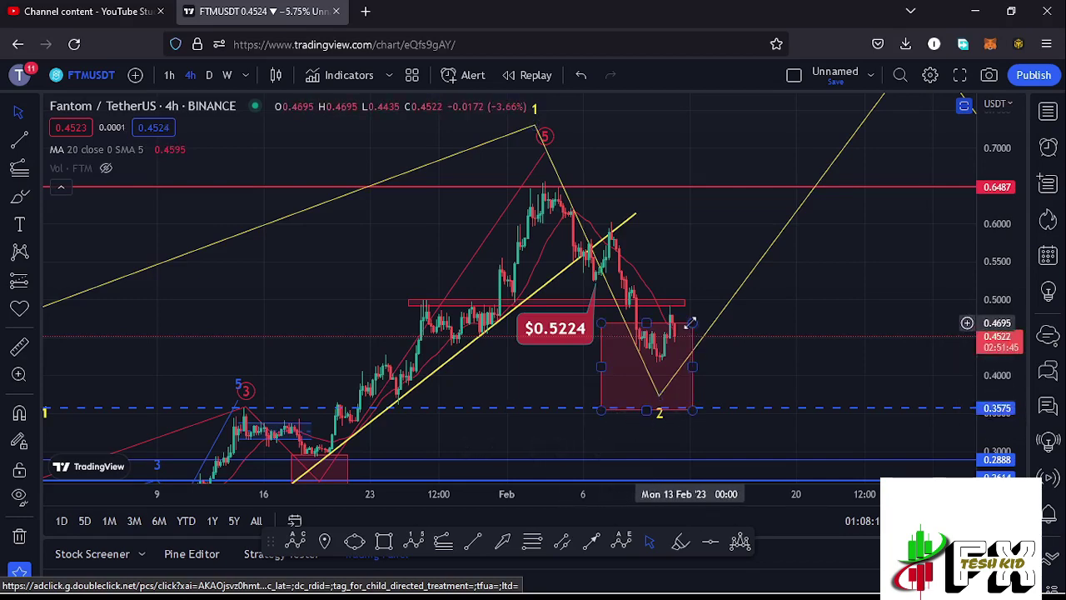
scroll(987, 200, down, 3)
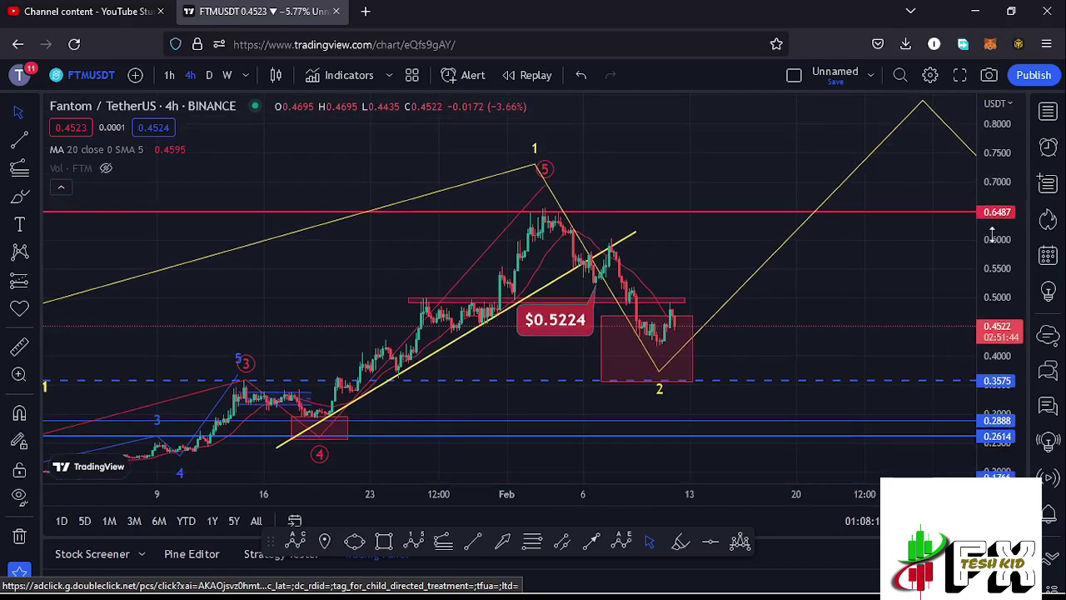
scroll(724, 312, down, 2)
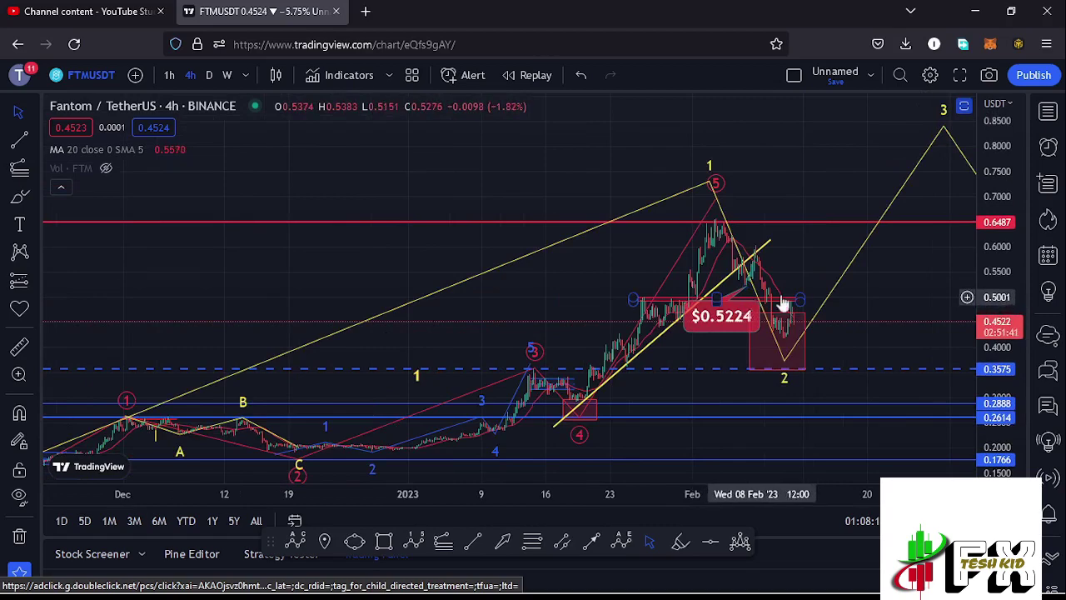
scroll(986, 229, down, 2)
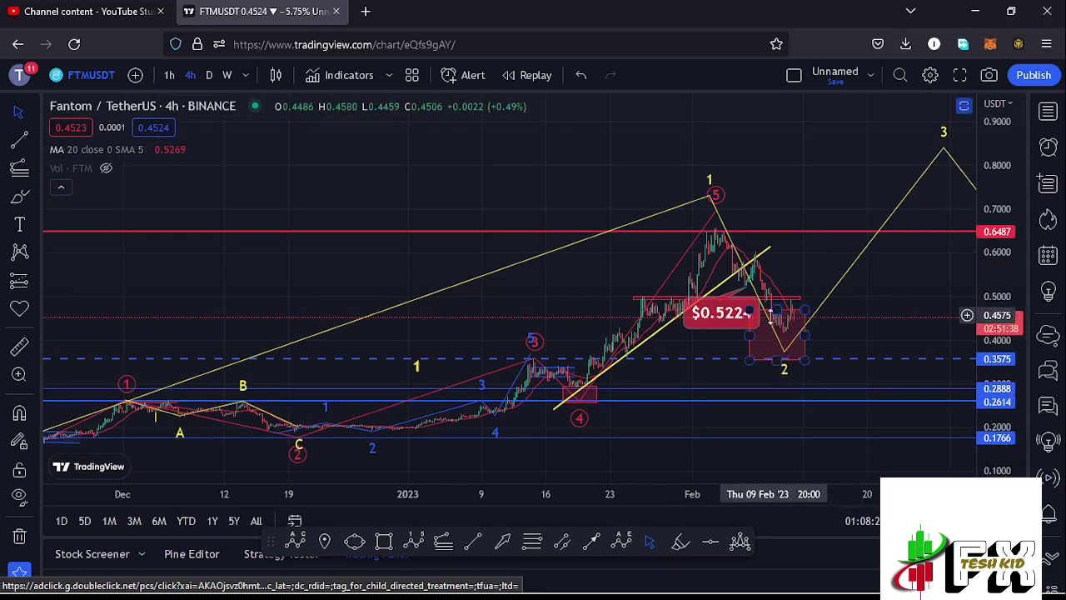
drag(660, 371, 912, 287)
drag(988, 309, 985, 329)
scroll(714, 355, up, 3)
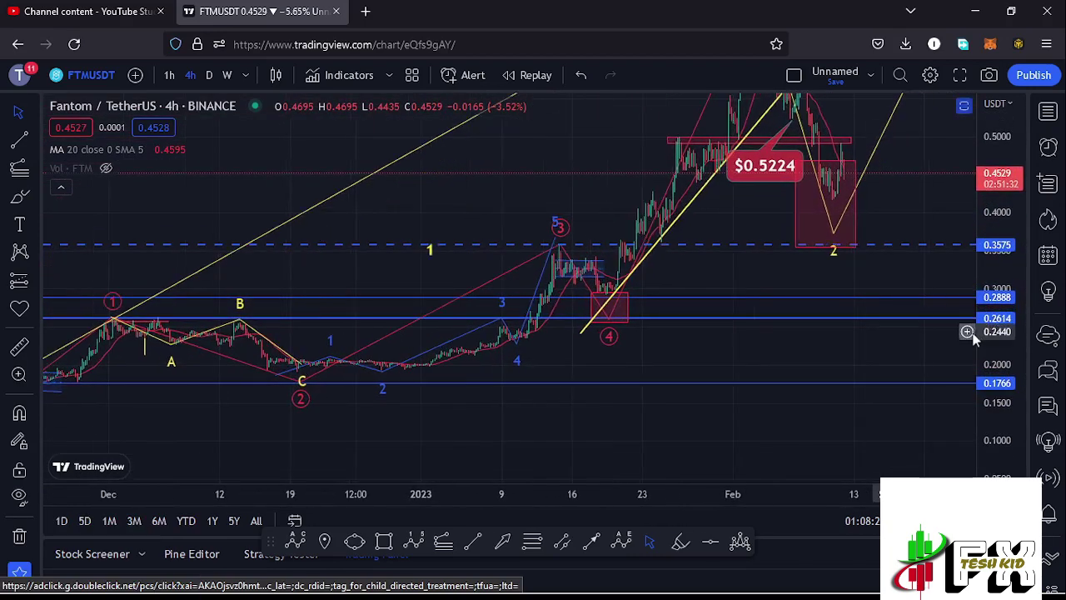
drag(663, 361, 919, 330)
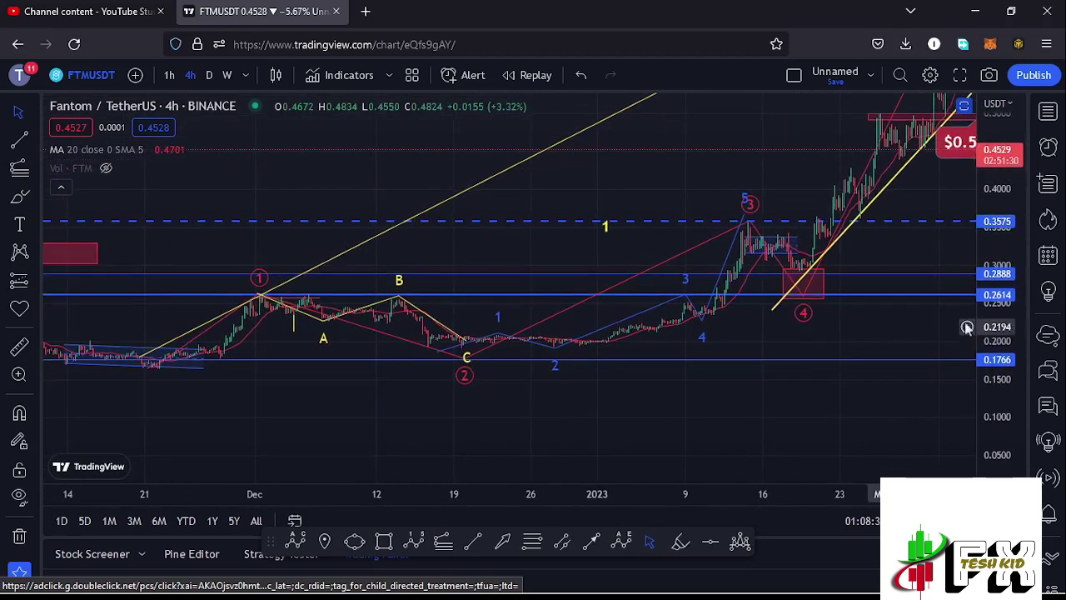
drag(994, 343, 990, 366)
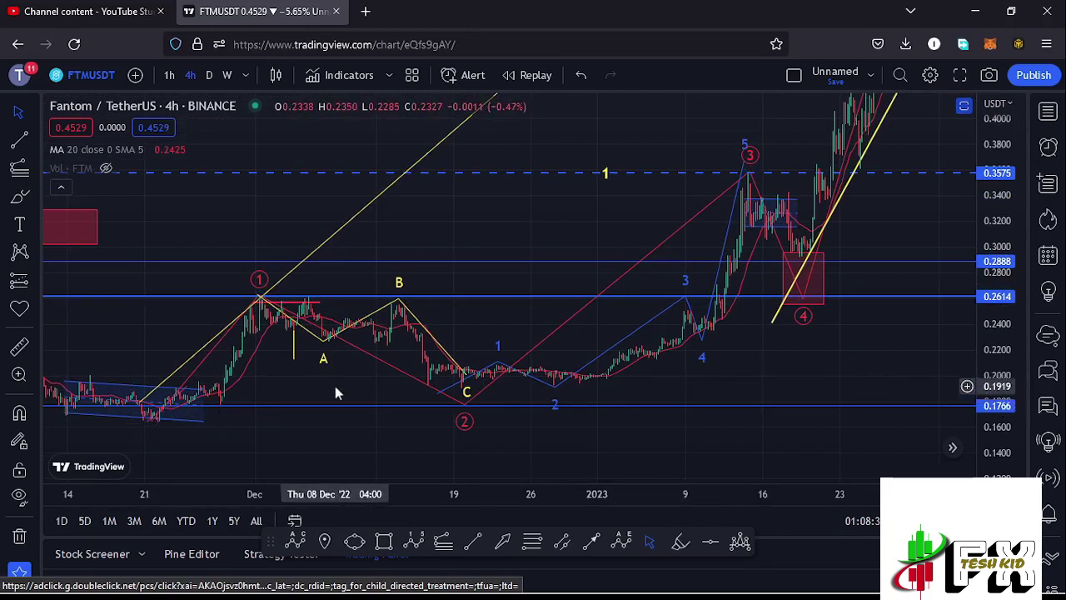
- Recentre on the ABC waves, then pan toward the wave 3 and 4 area, adjusting the price scale
drag(333, 388, 417, 375)
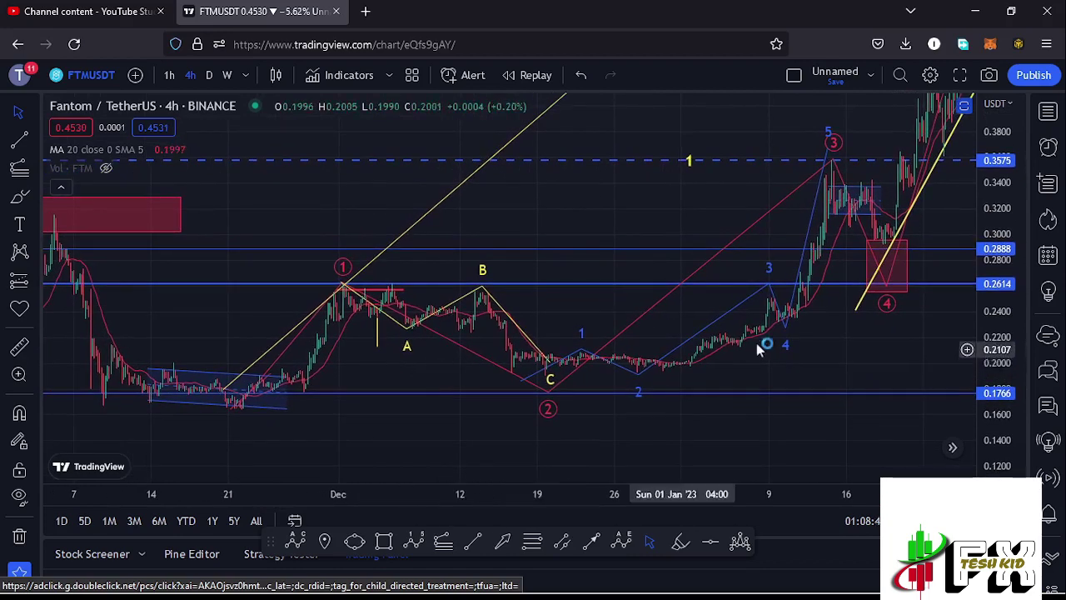
drag(996, 401, 995, 391)
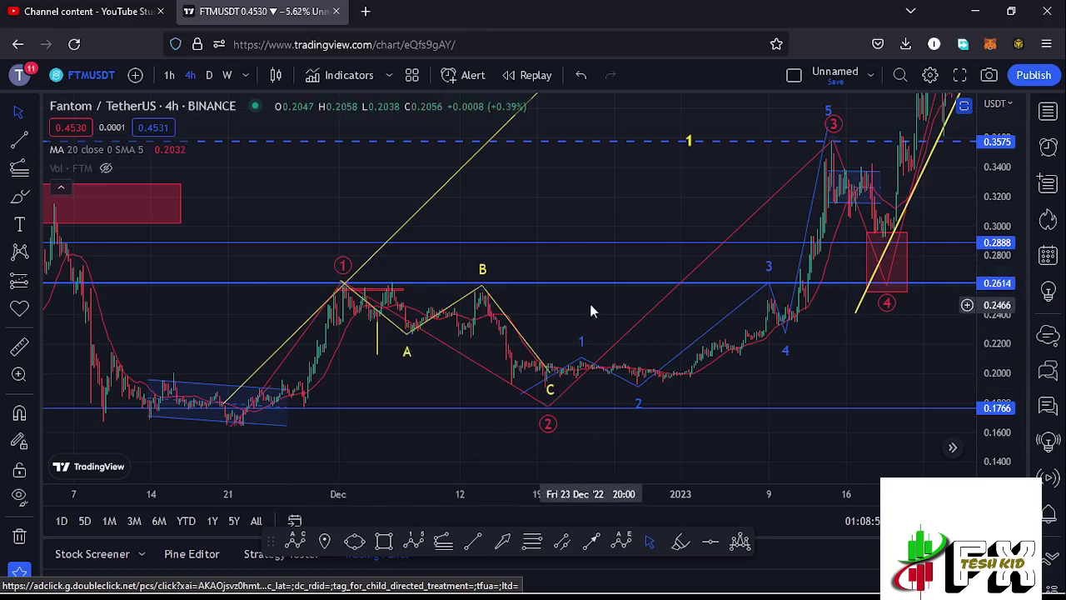
drag(563, 312, 444, 351)
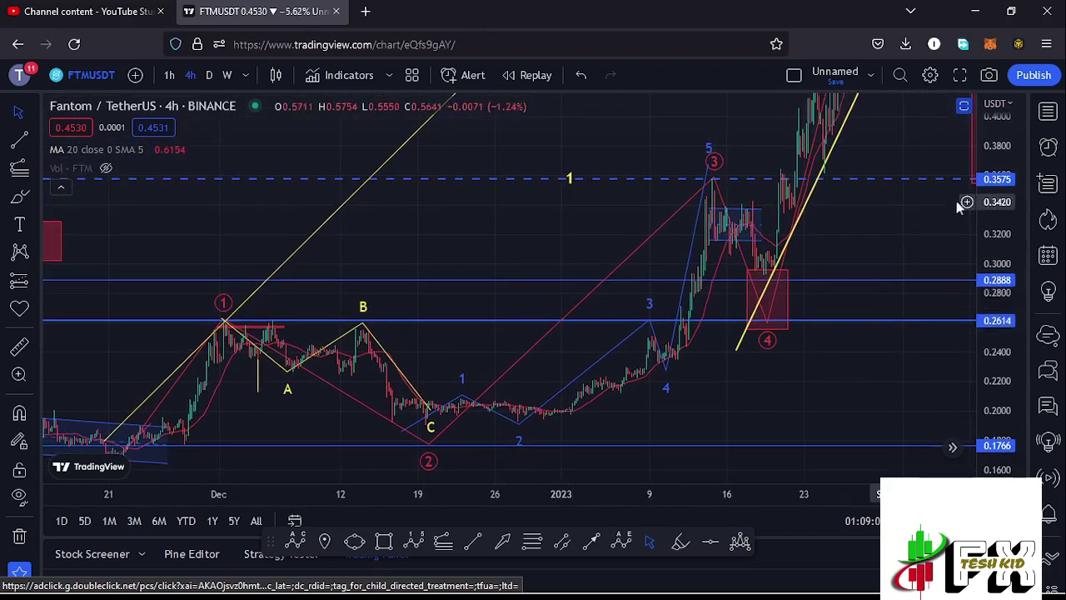
drag(996, 208, 999, 235)
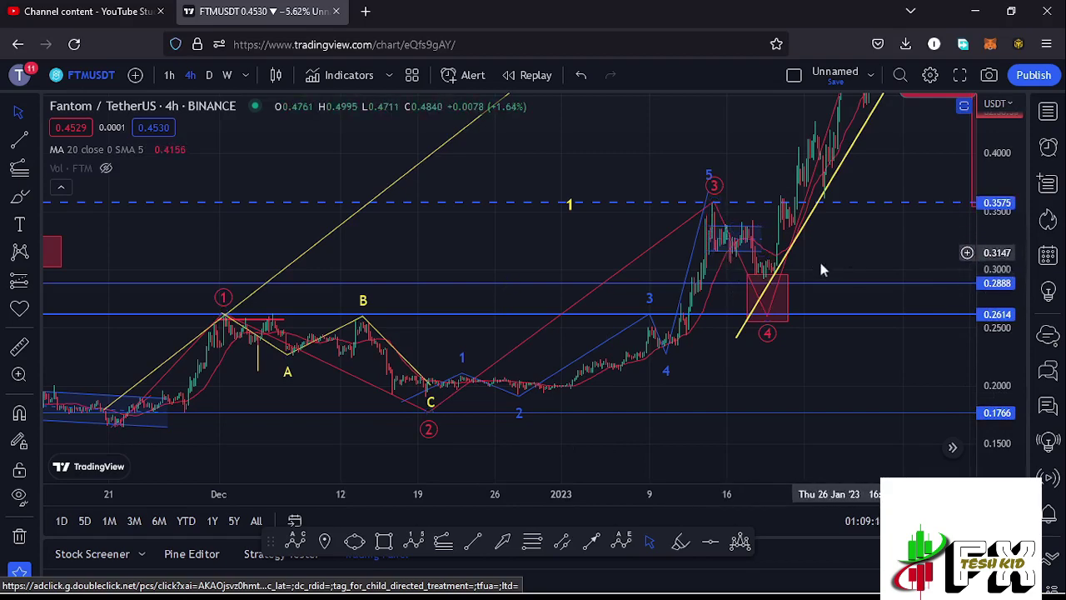
- Pan through the January rally to the wave 2 low and zoom out
scroll(832, 260, up, 1)
drag(872, 225, 789, 276)
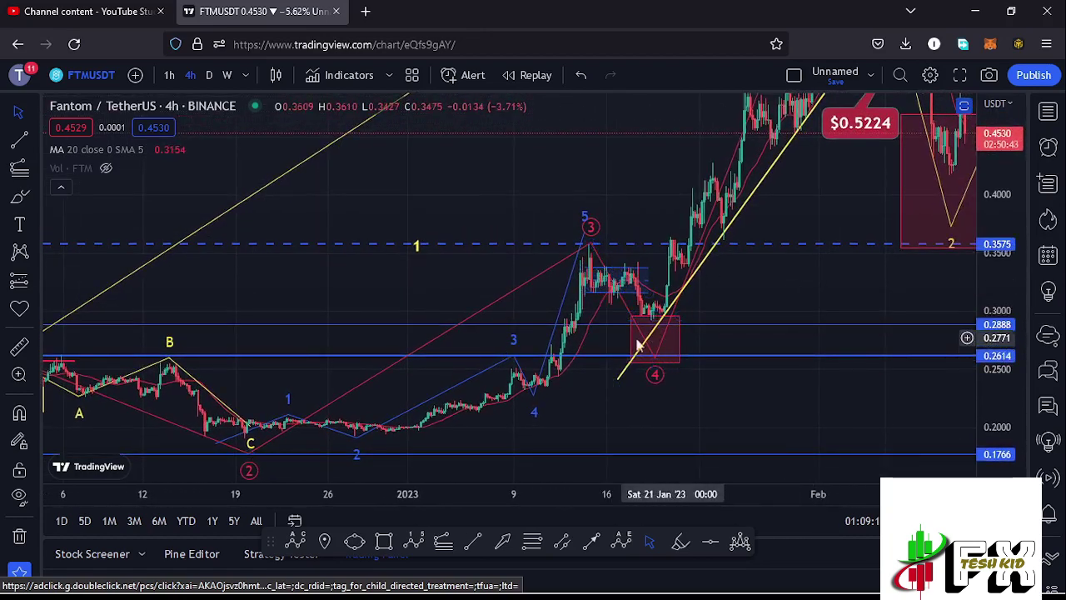
drag(815, 277, 771, 277)
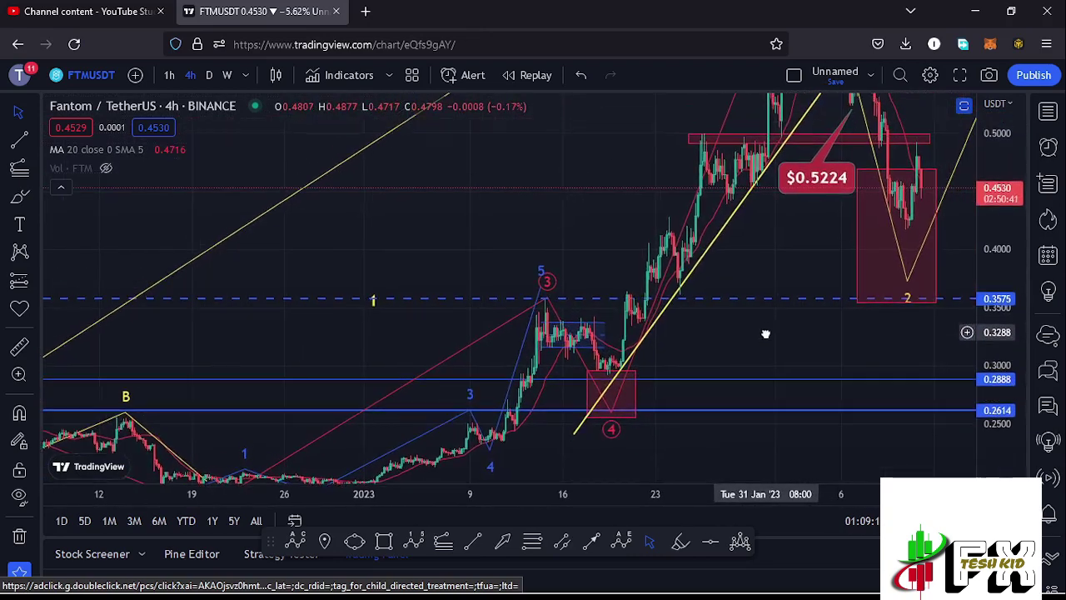
scroll(1000, 200, down, 3)
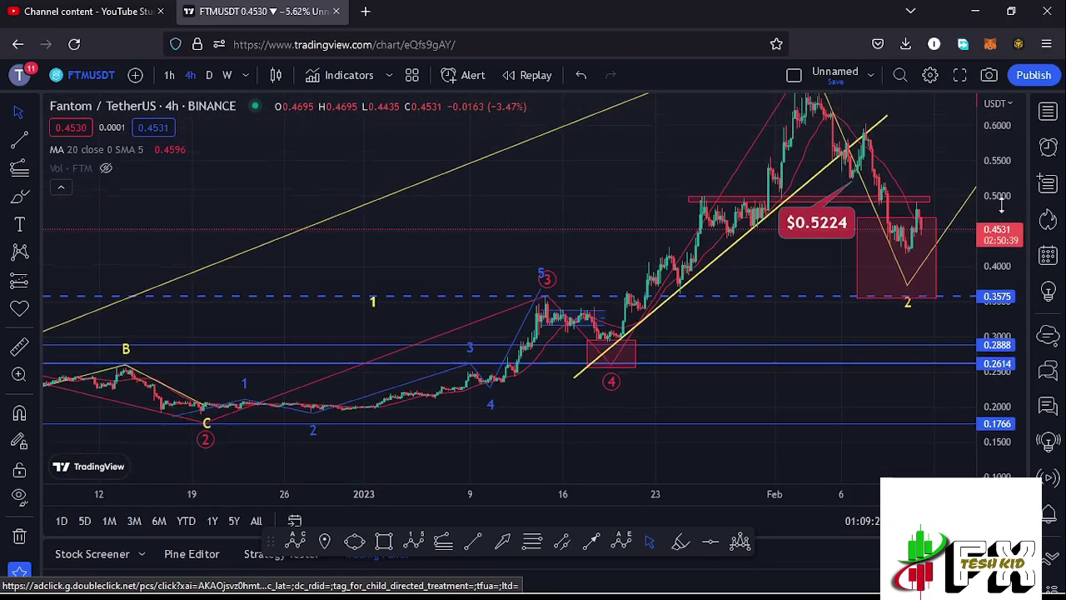
scroll(687, 214, down, 2)
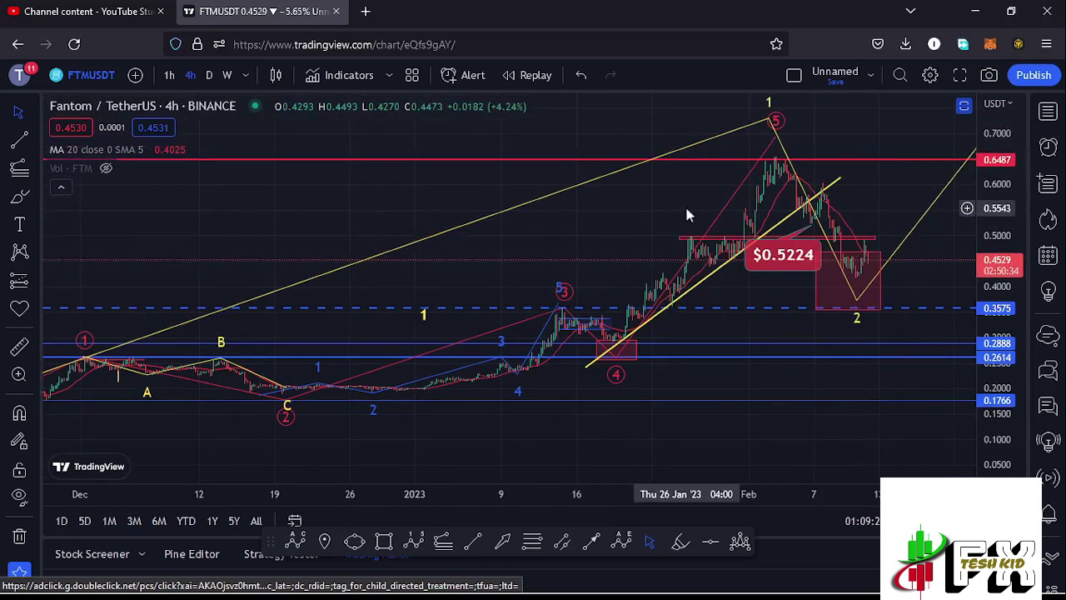
- Frame November through February, from the wave 1 low to the wave 2 projection
scroll(684, 208, up, 2)
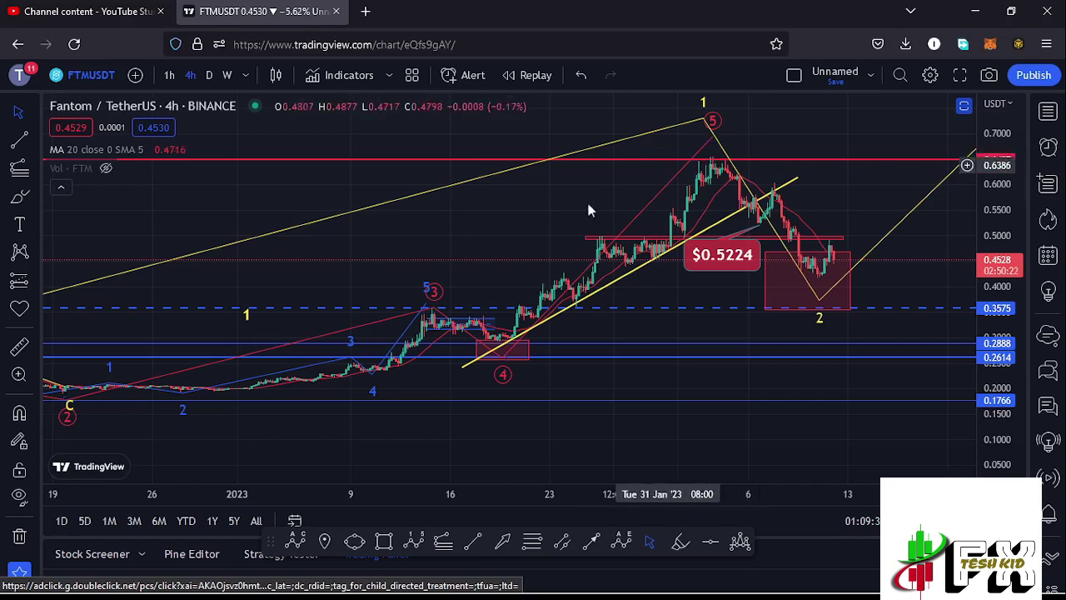
scroll(579, 239, down, 3)
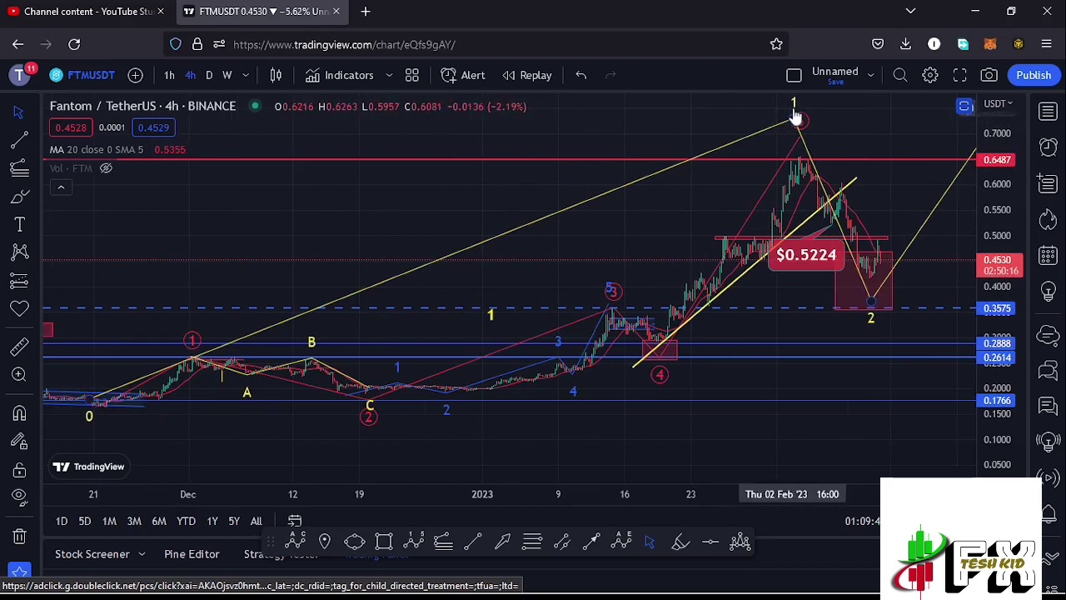
scroll(638, 254, up, 4)
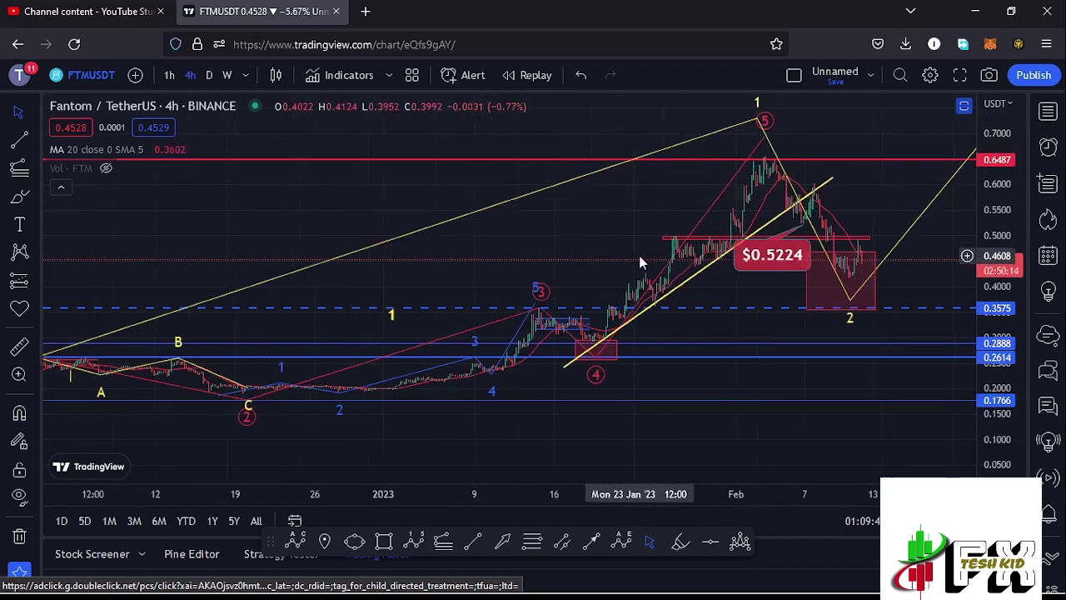
drag(852, 185, 723, 214)
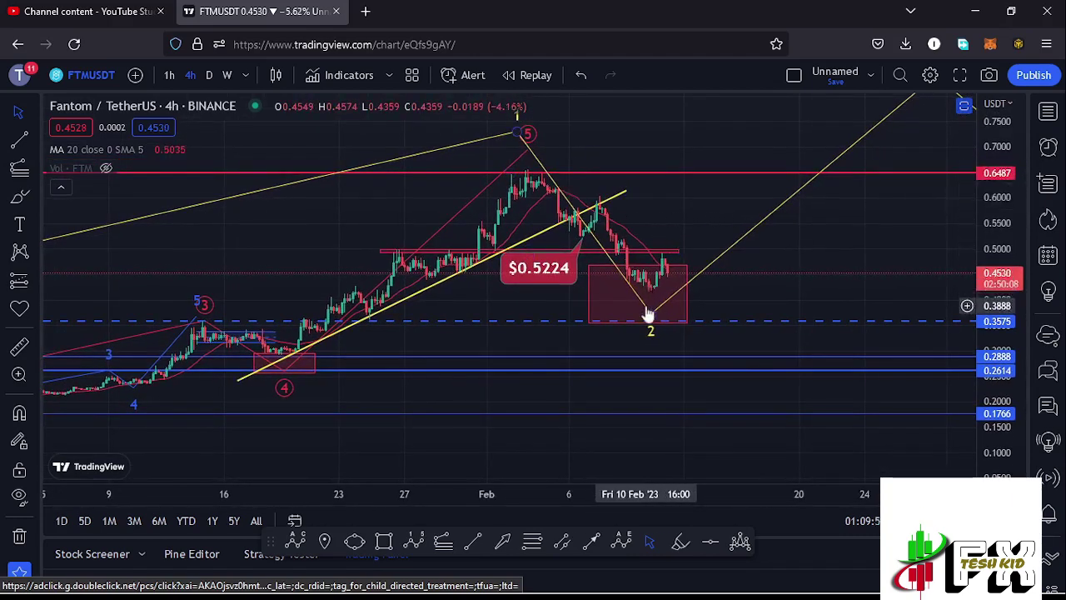
scroll(648, 310, down, 4)
scroll(725, 301, down, 3)
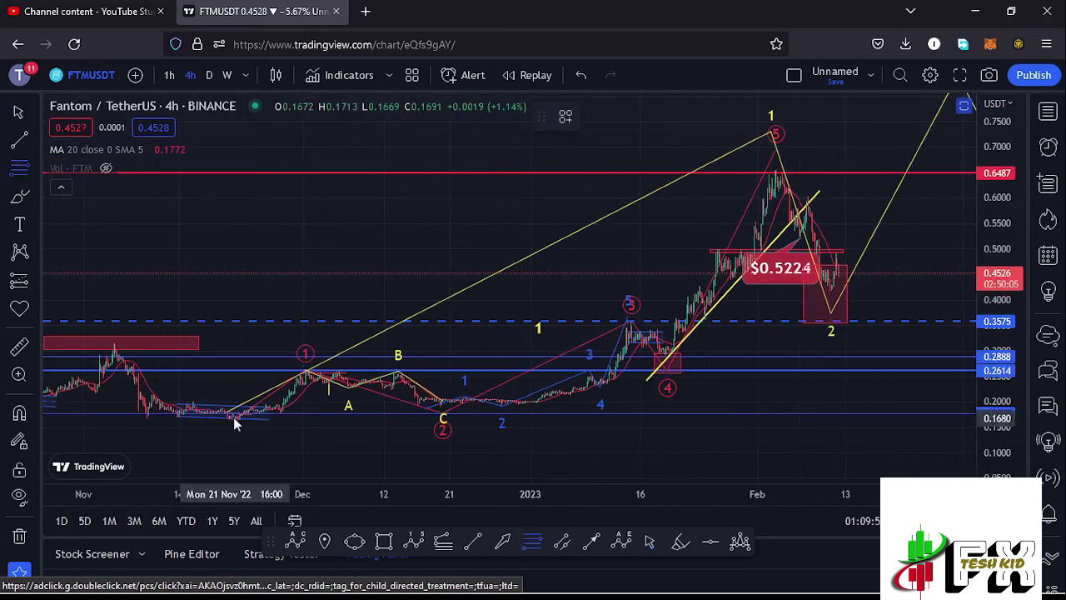
key(alt+f)
drag(237, 416, 700, 343)
drag(924, 285, 778, 236)
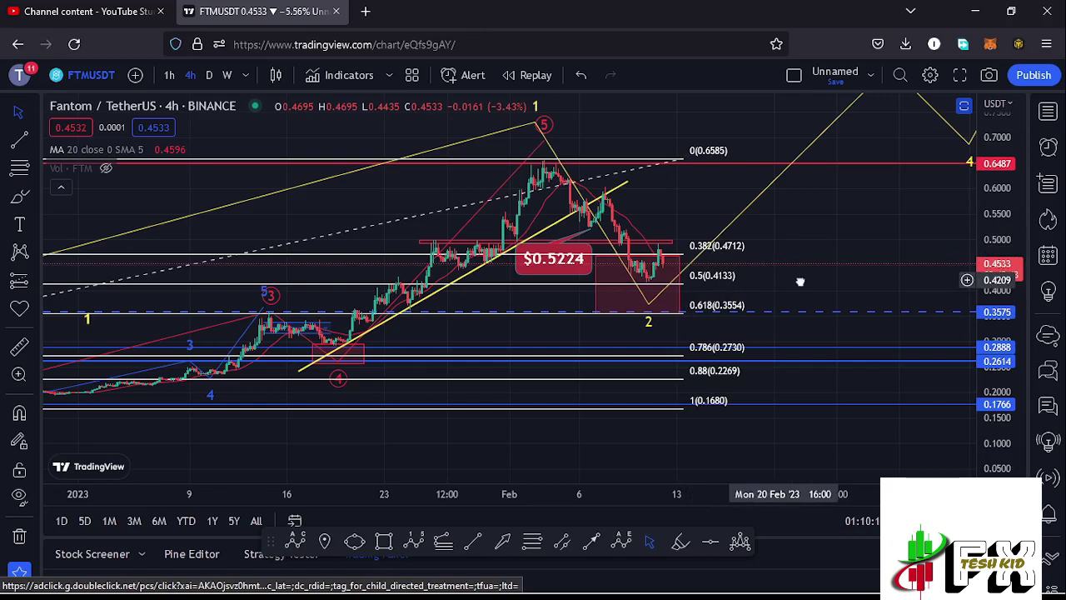
scroll(799, 281, left, 5)
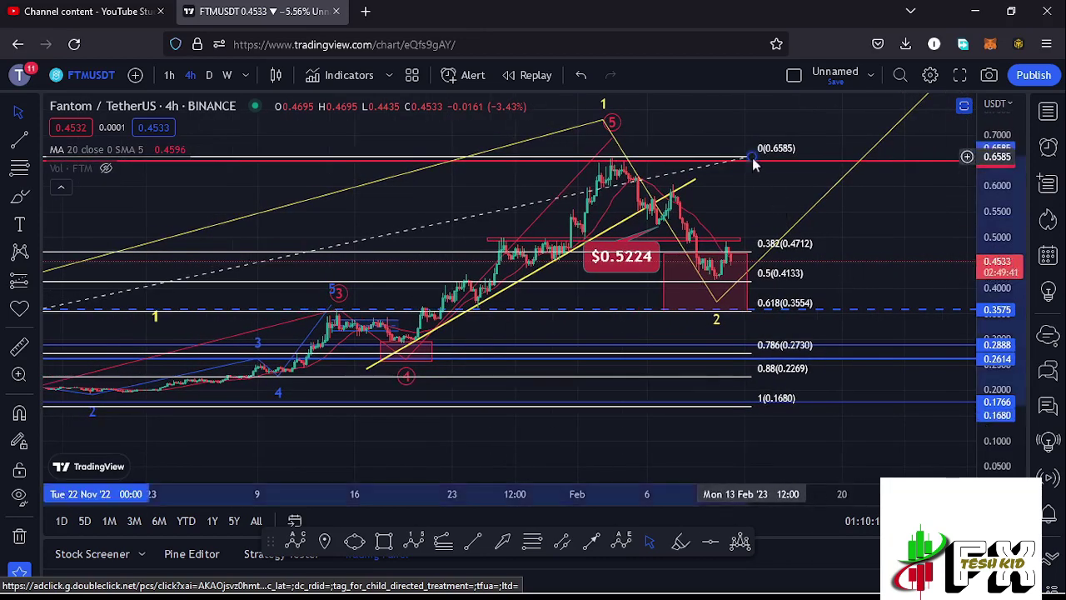
click(737, 116)
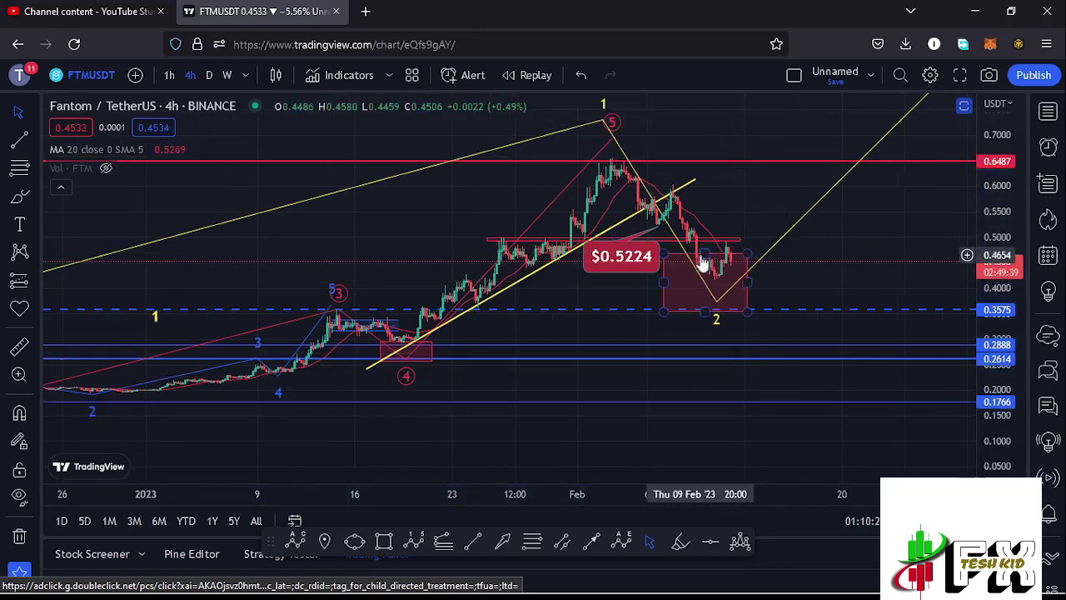
scroll(733, 188, up, 2)
drag(737, 208, 709, 215)
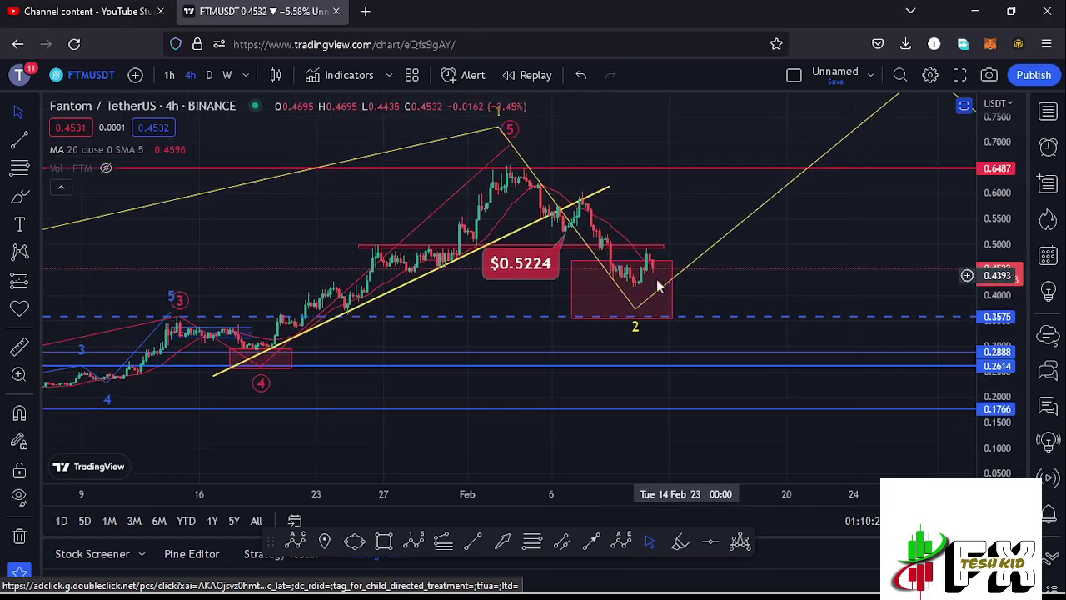
scroll(824, 246, down, 2)
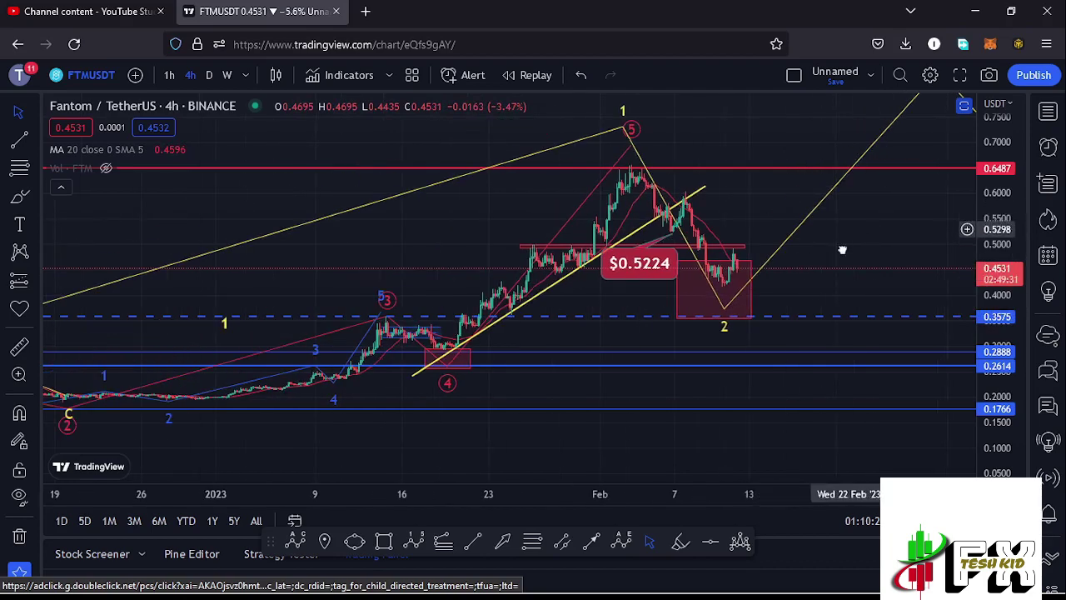
drag(842, 247, 700, 340)
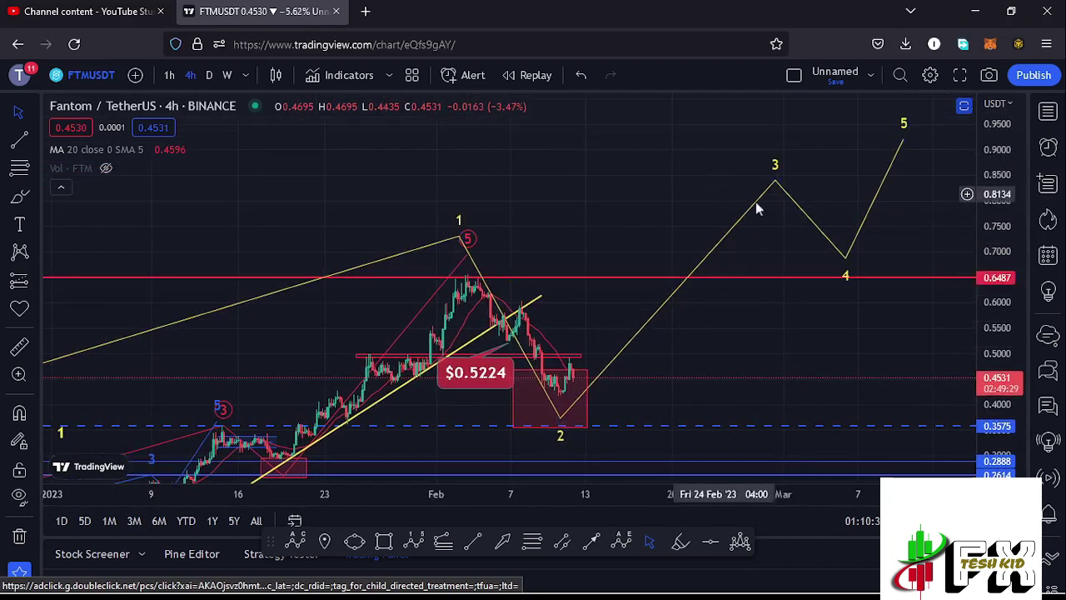
drag(703, 354, 833, 304)
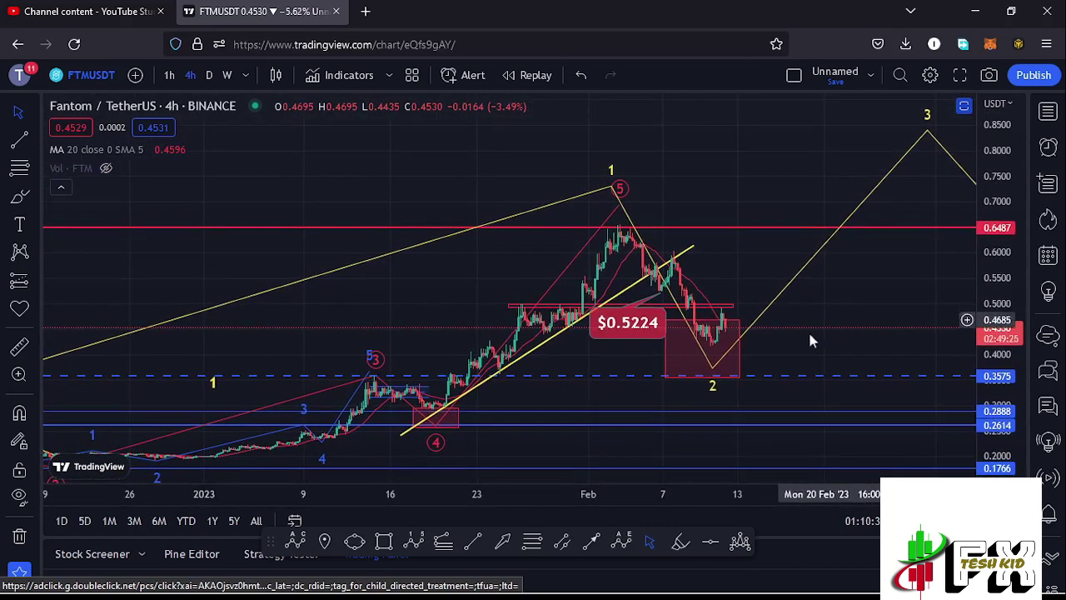
scroll(800, 337, up, 2)
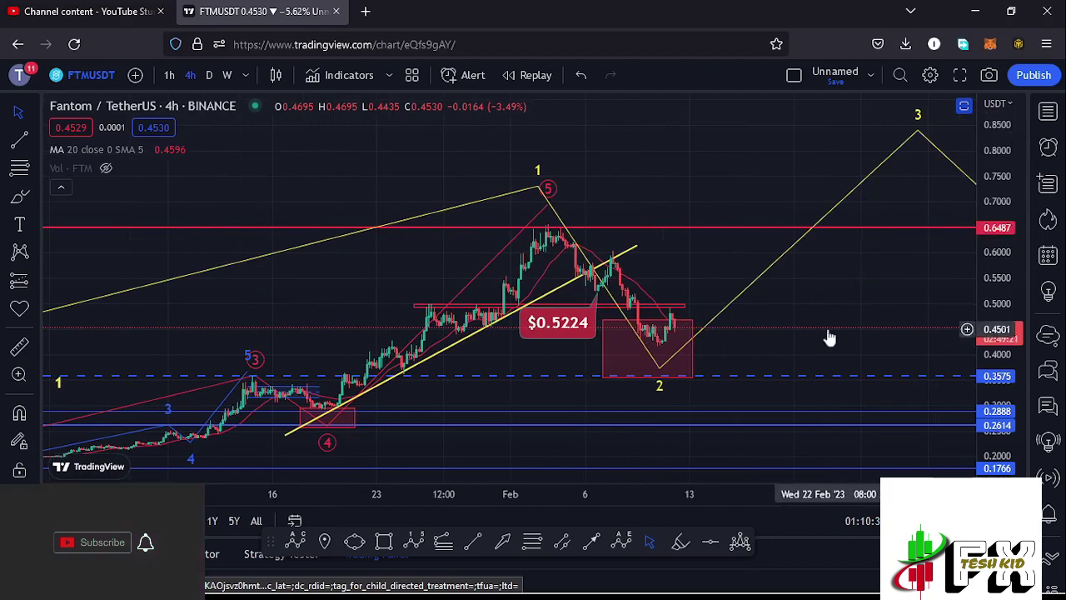
scroll(828, 333, up, 1)
drag(825, 291, 737, 276)
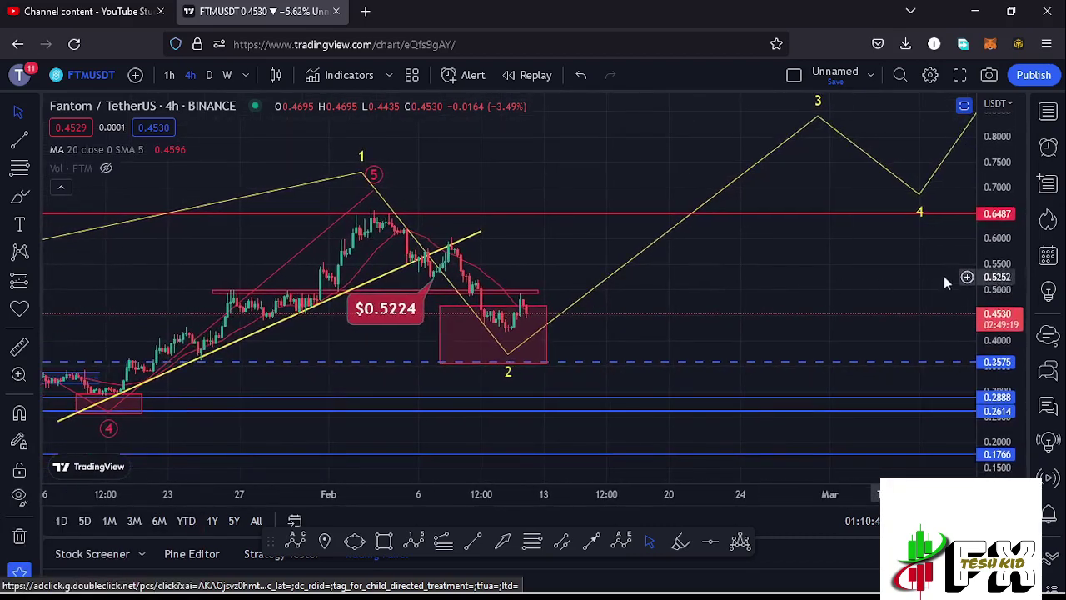
drag(988, 327, 935, 323)
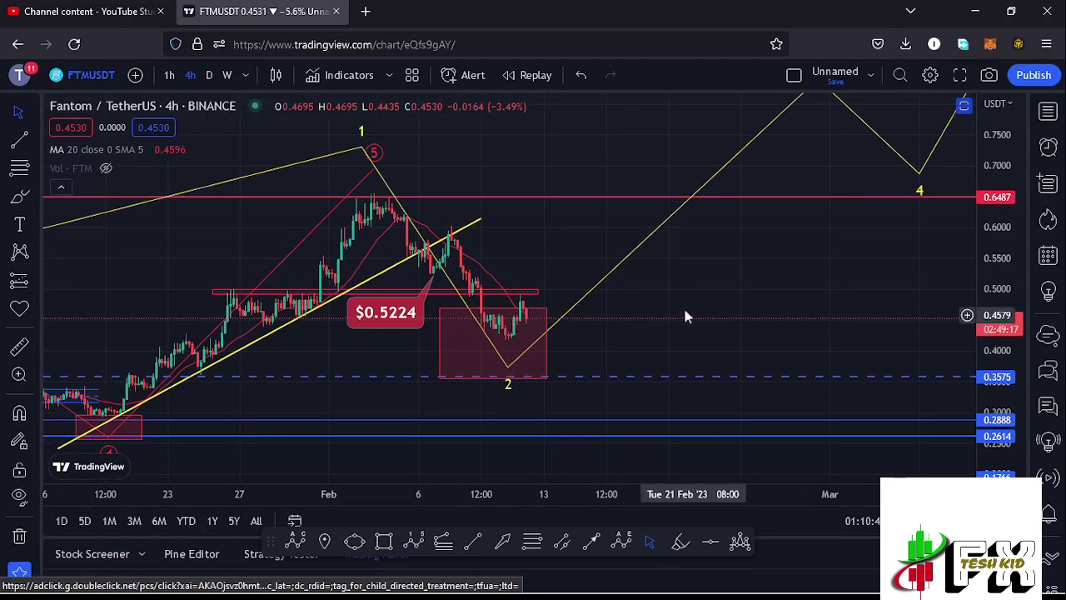
drag(731, 306, 785, 317)
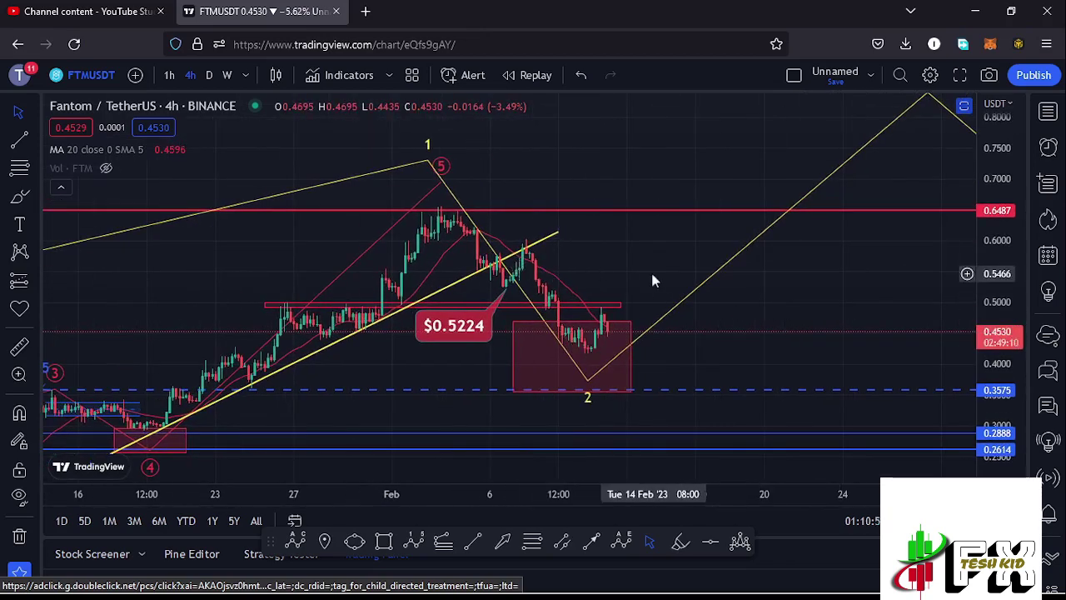
- Draw an ABC correction from the February peak through a bounce-high B to C below the lows
click(295, 539)
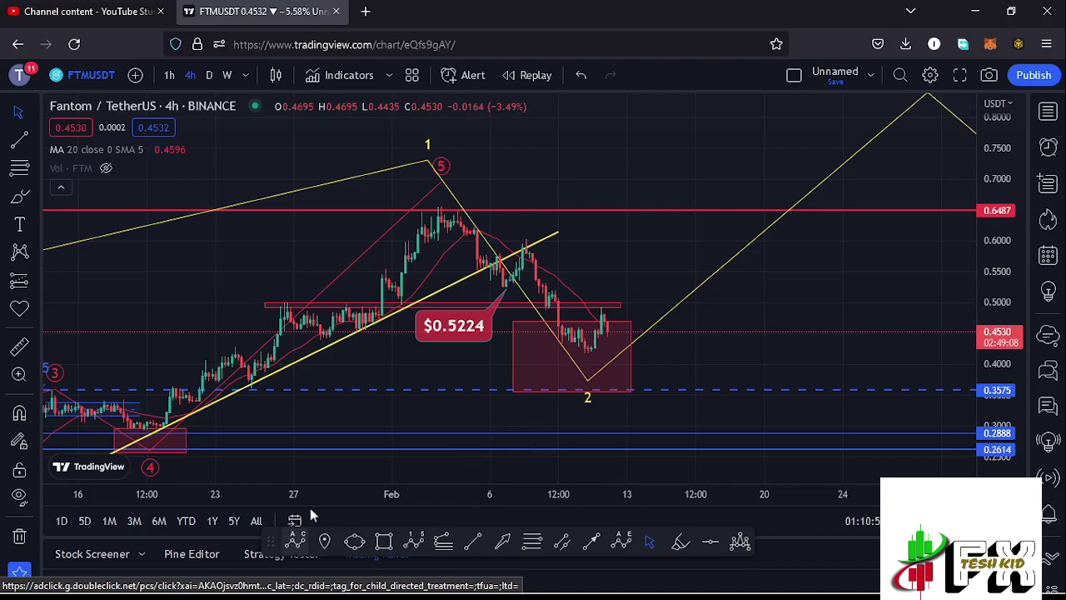
click(441, 208)
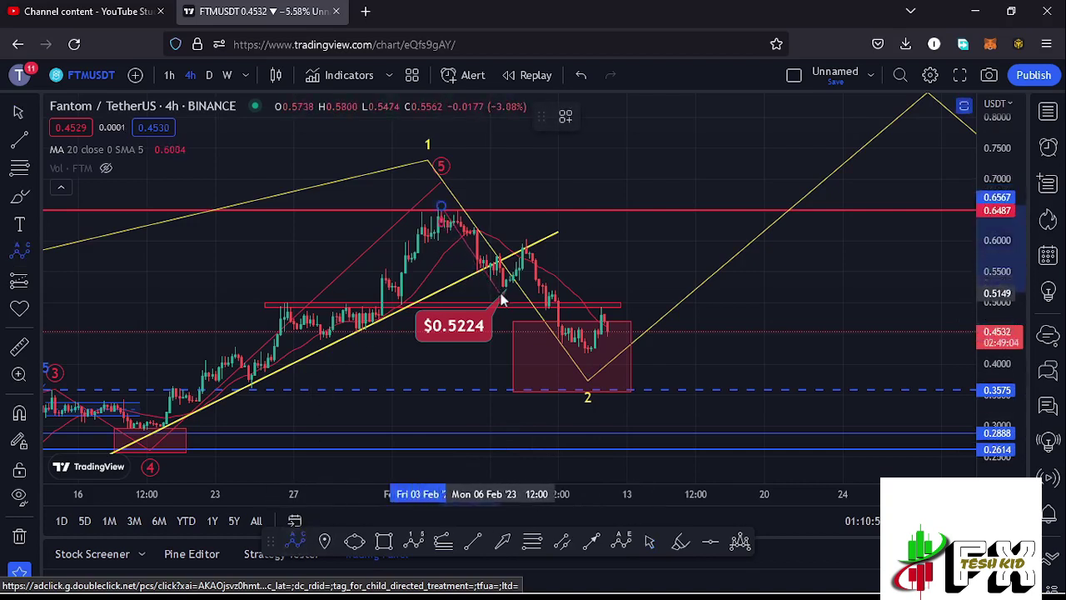
click(526, 241)
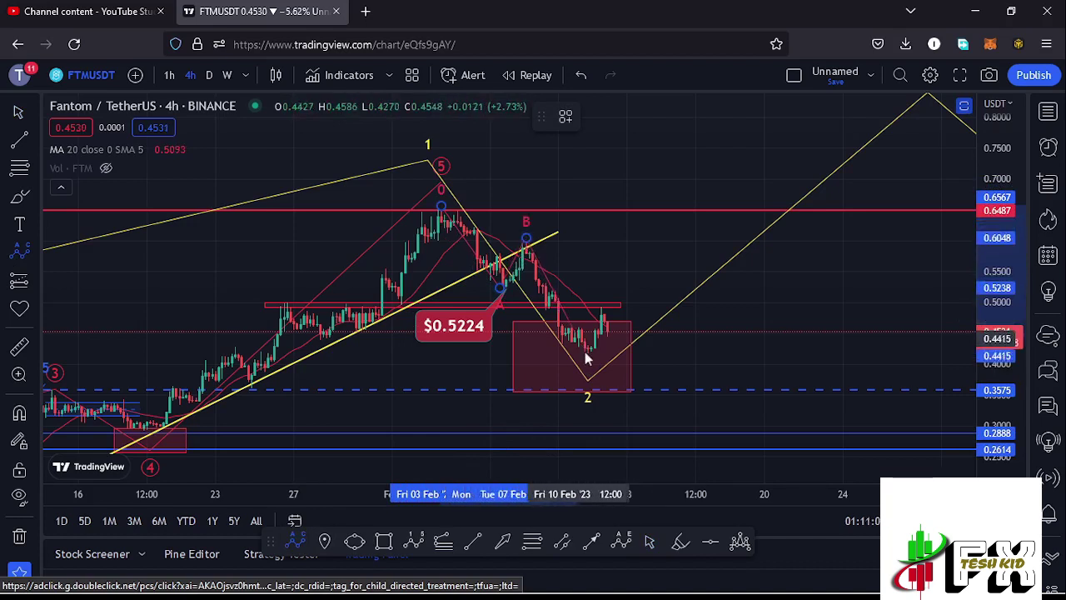
click(606, 382)
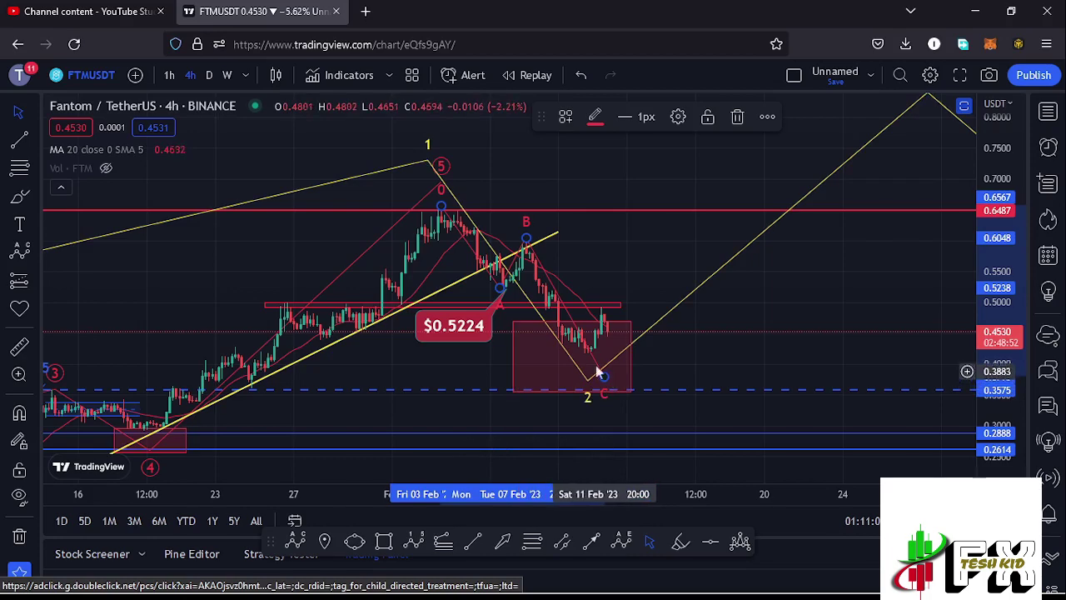
- Nudge point C slightly up and right and raise point B to 0.6174
drag(796, 275, 738, 322)
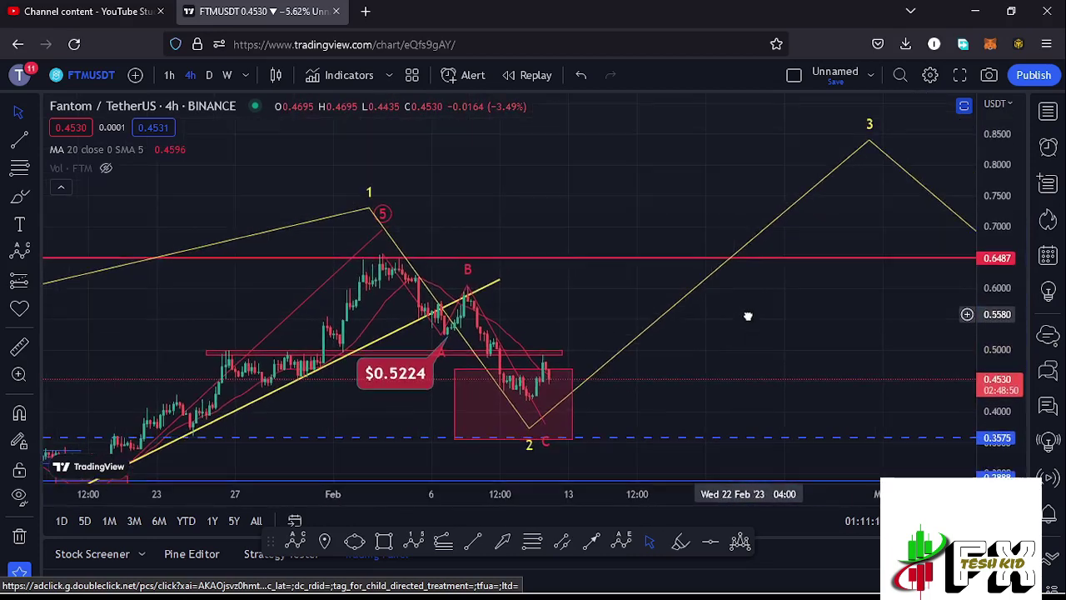
drag(721, 381, 724, 327)
drag(618, 367, 626, 359)
click(539, 239)
drag(539, 239, 542, 221)
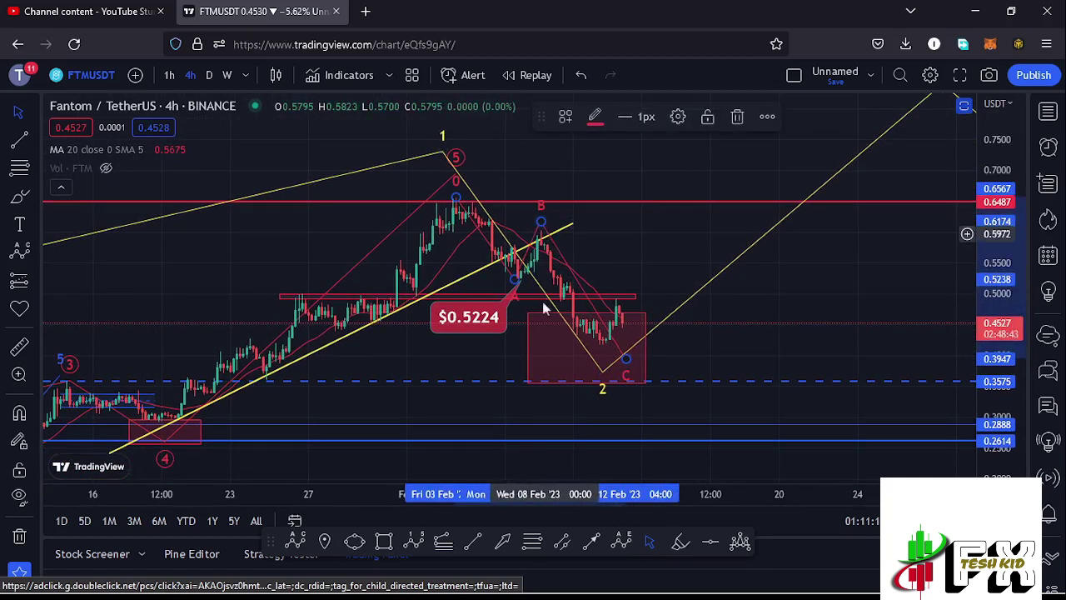
click(443, 541)
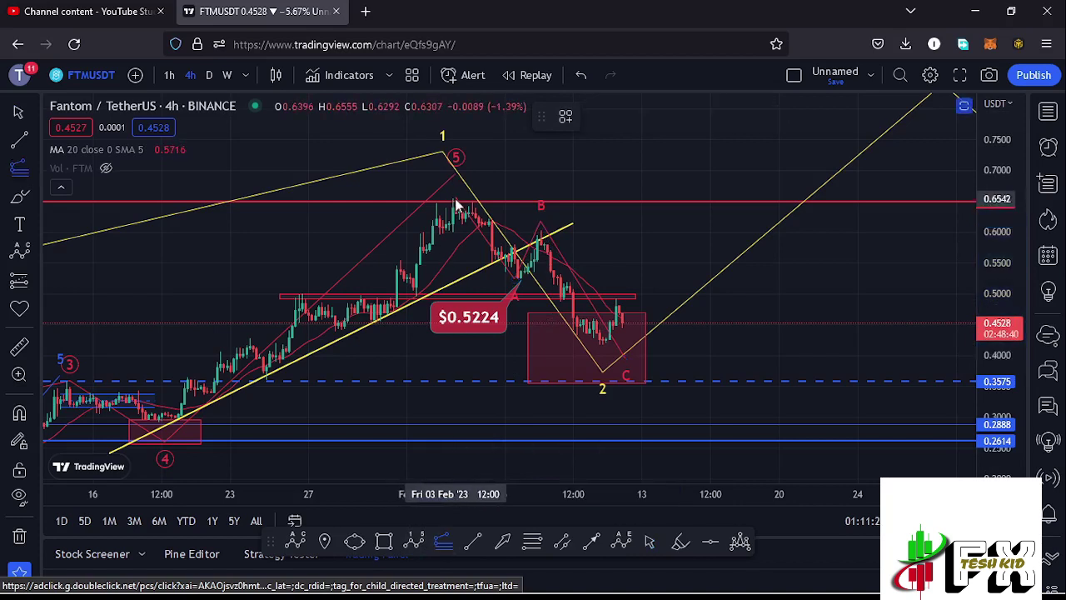
- Add a Trend-Based Fib Extension across the ABC correction, showing 1.618 at 0.3803 and 2.618 at 0.2423
click(518, 280)
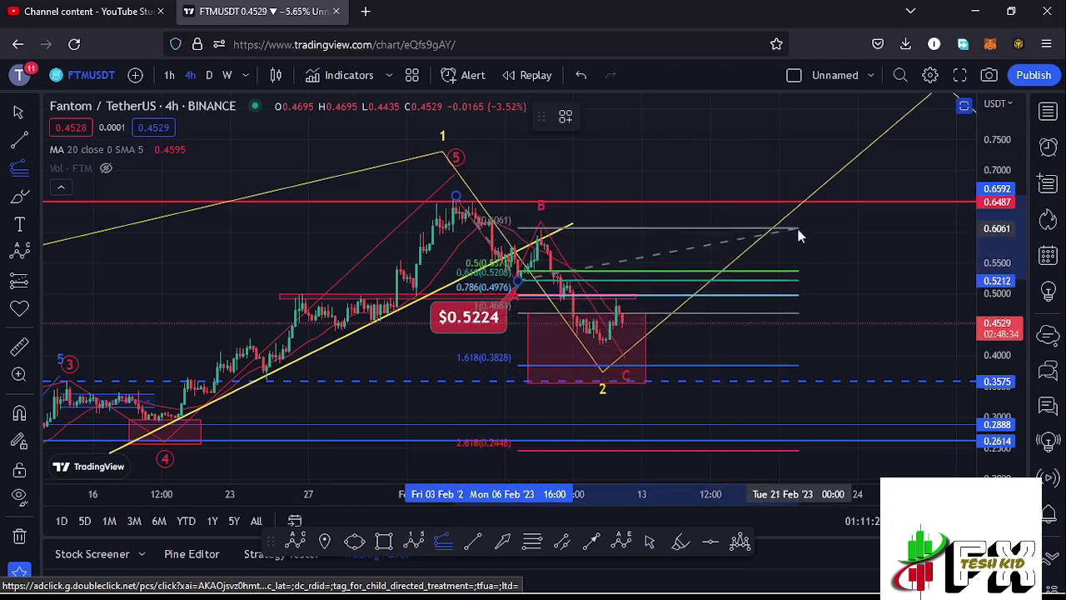
click(798, 229)
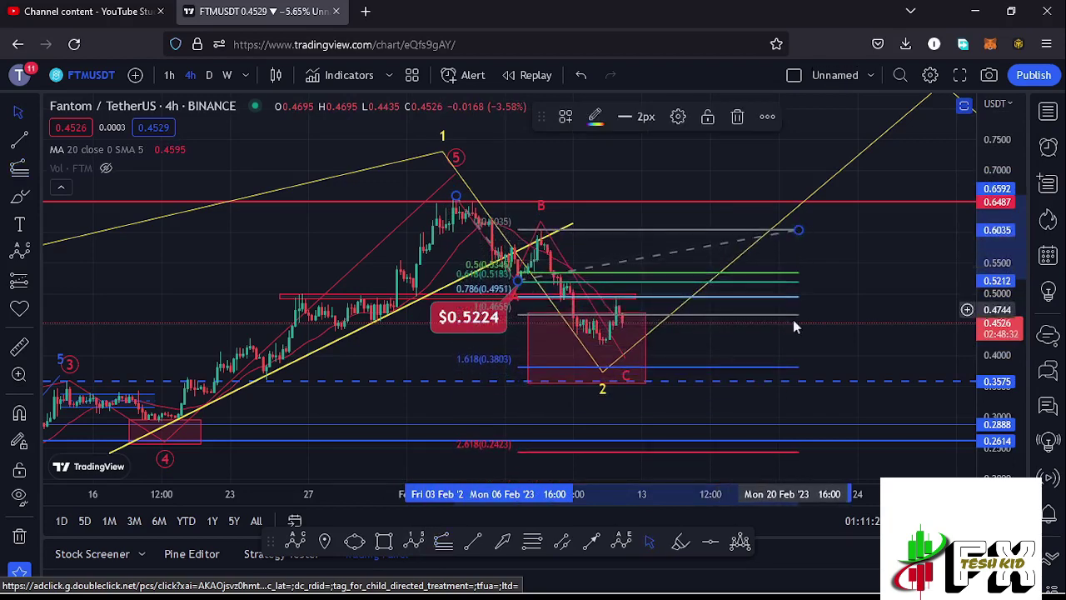
click(817, 344)
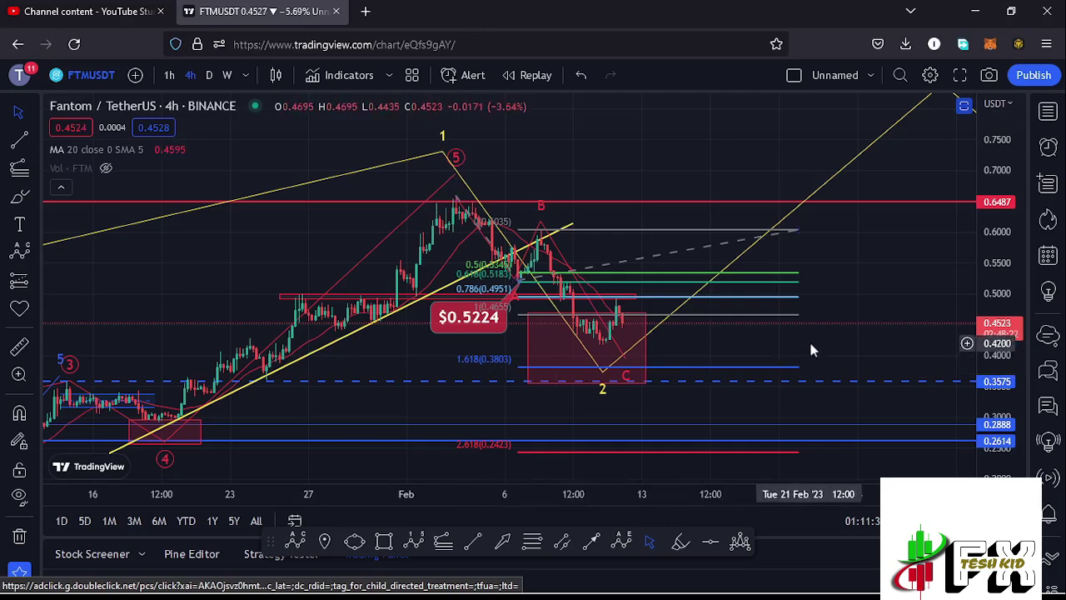
drag(818, 337, 694, 369)
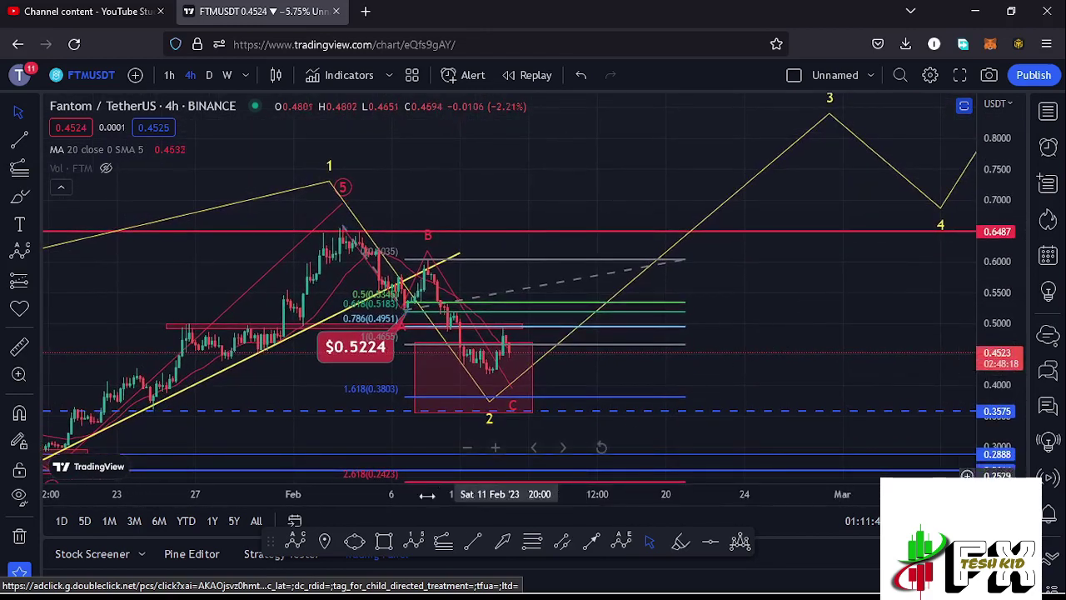
- Draw an Elliott impulse wave from the C low through points 1–5, ending near 0.79
click(414, 542)
click(487, 394)
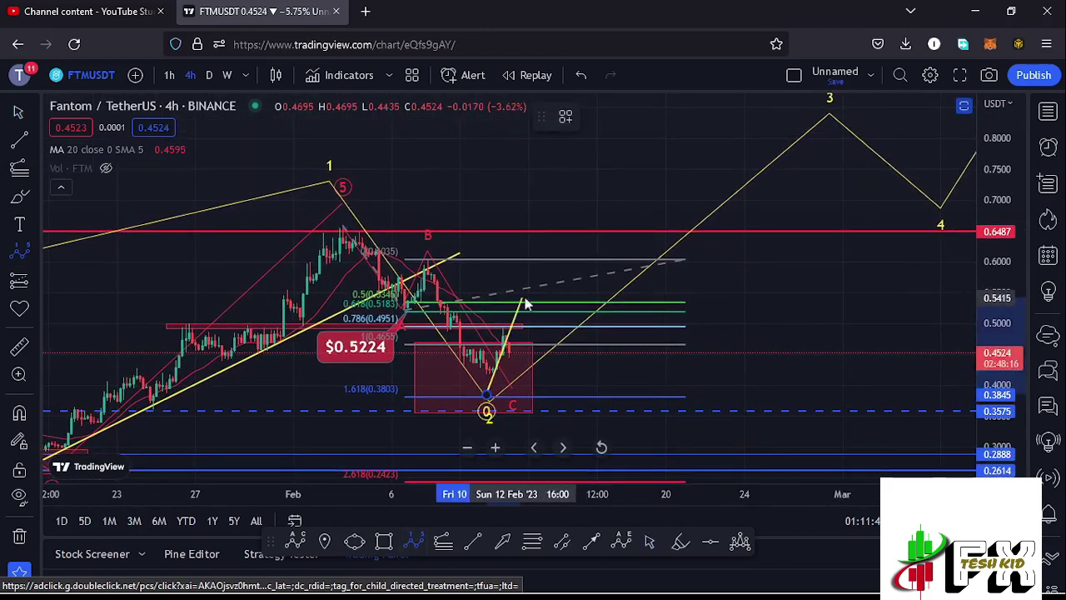
click(522, 297)
click(557, 320)
click(580, 219)
click(626, 255)
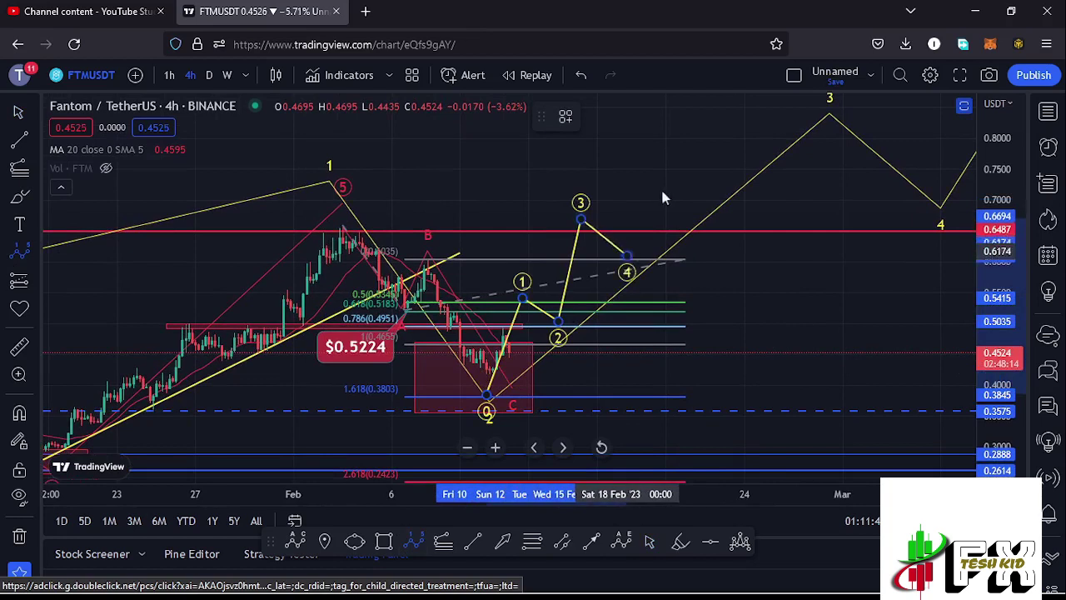
click(680, 146)
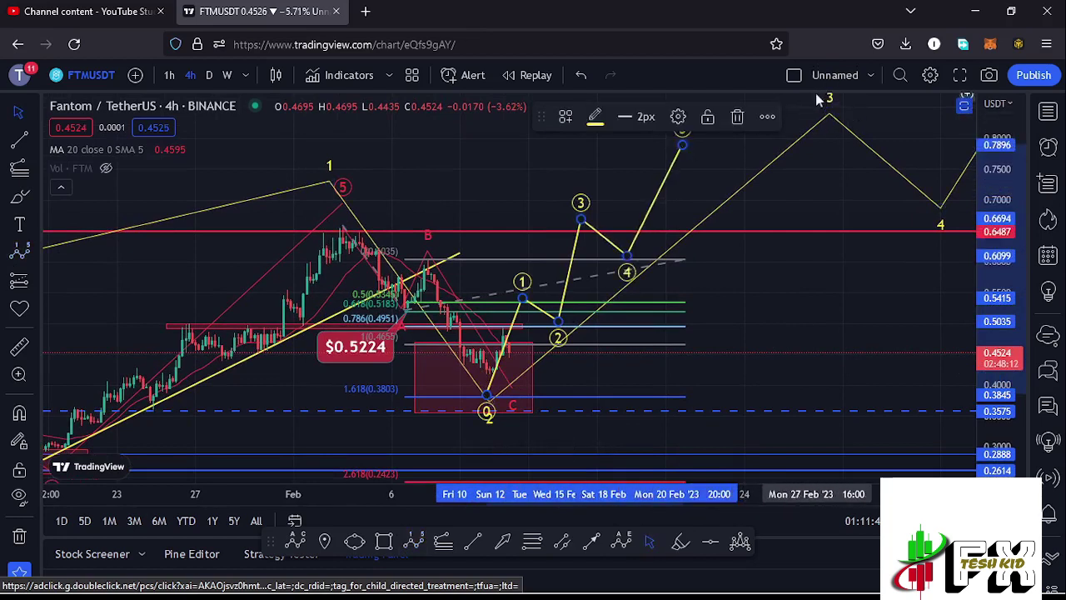
click(758, 321)
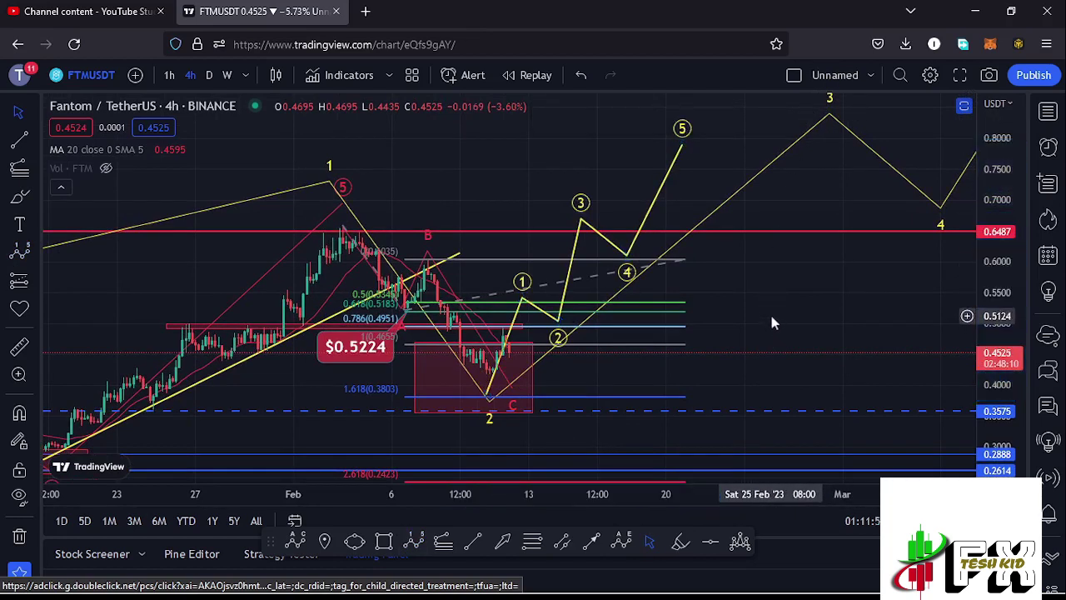
- Delete the dashed trend line with the Fibonacci levels, and the new five-wave projection
click(676, 262)
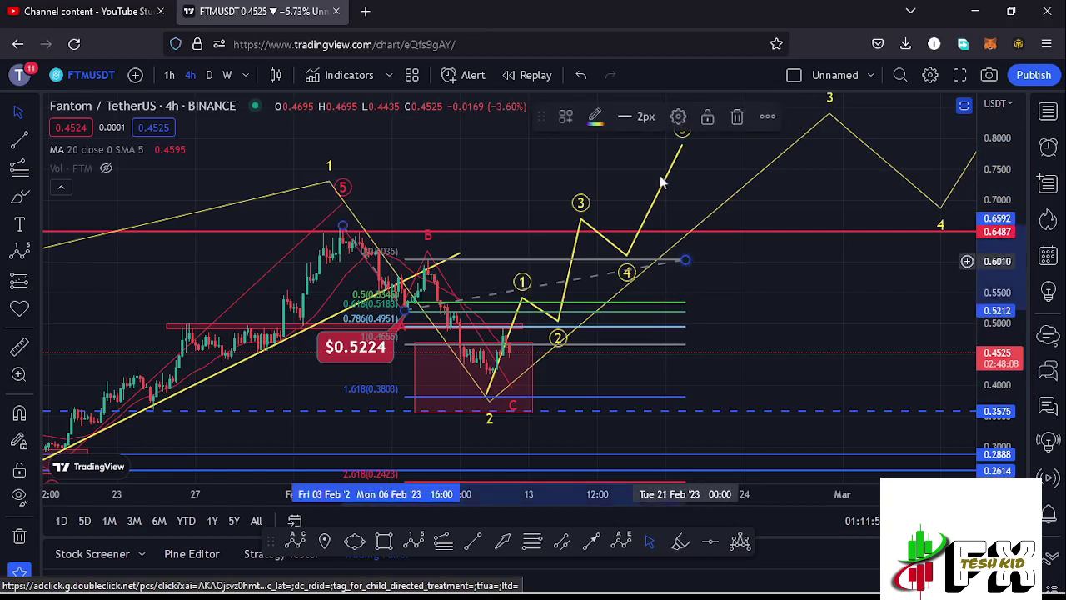
click(737, 117)
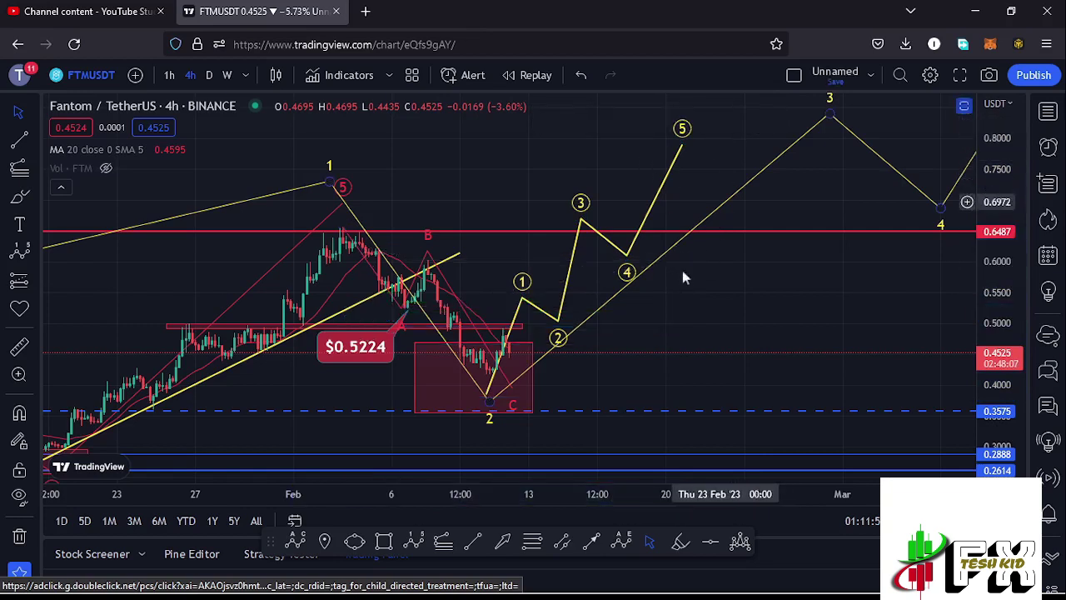
click(584, 226)
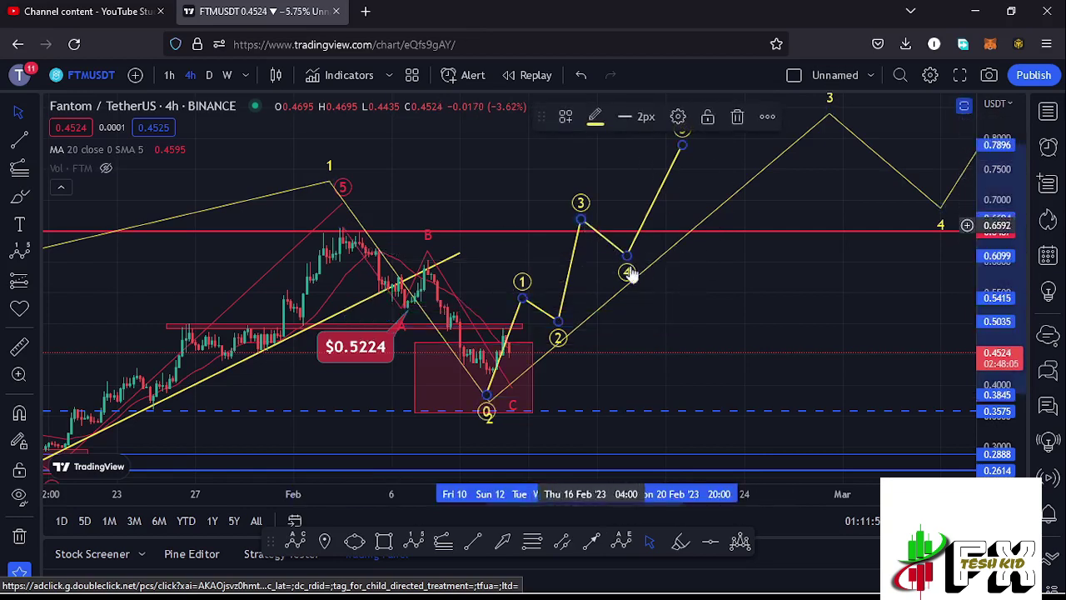
click(743, 123)
drag(680, 335, 802, 315)
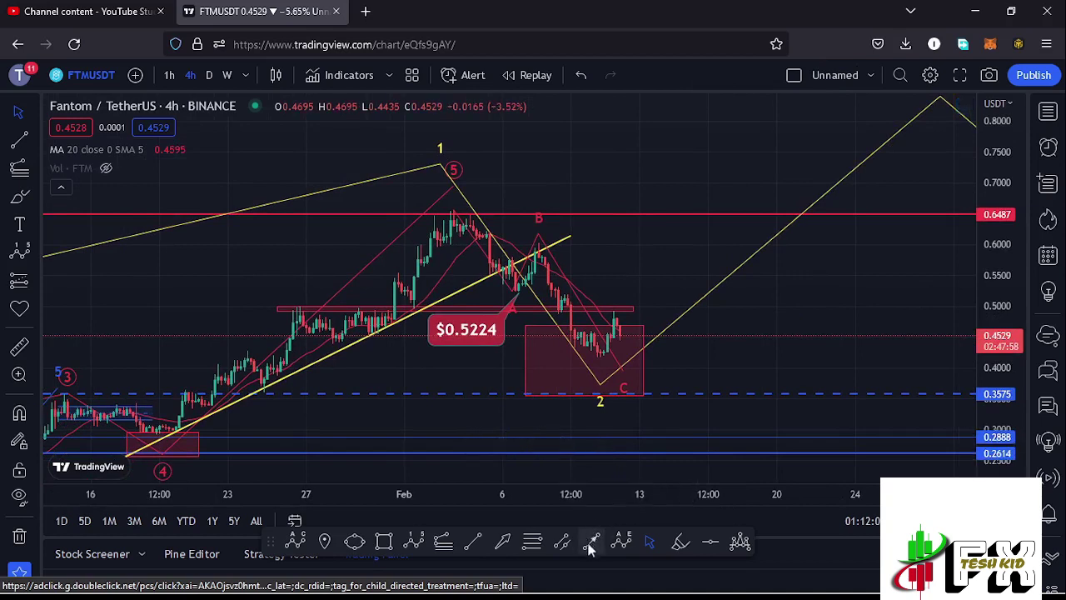
- Draw two connected yellow arrows from the latest candles up to about 0.69 above the red line
click(623, 334)
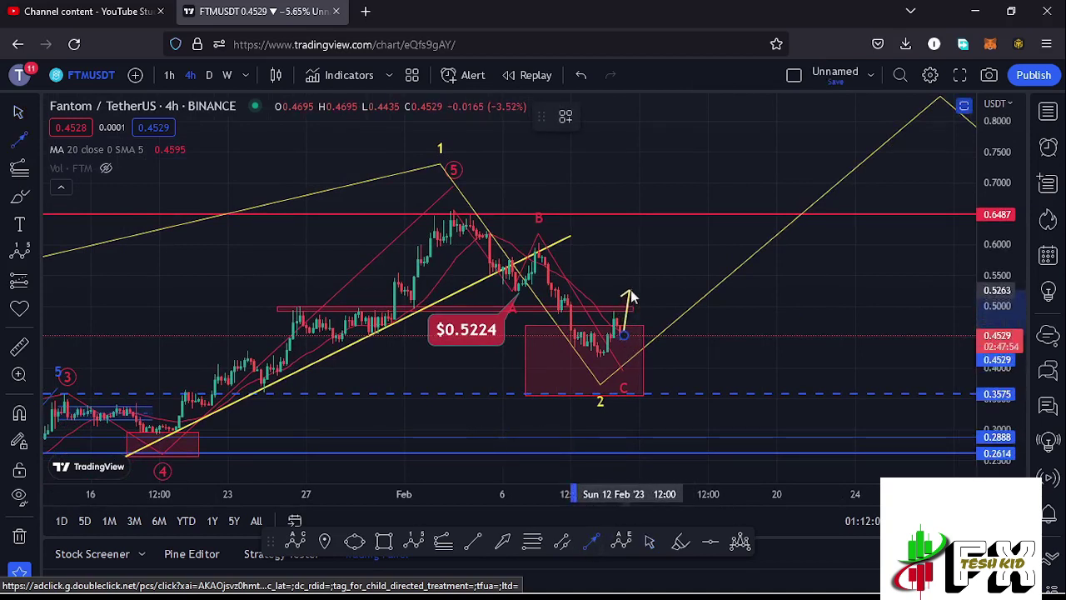
click(630, 294)
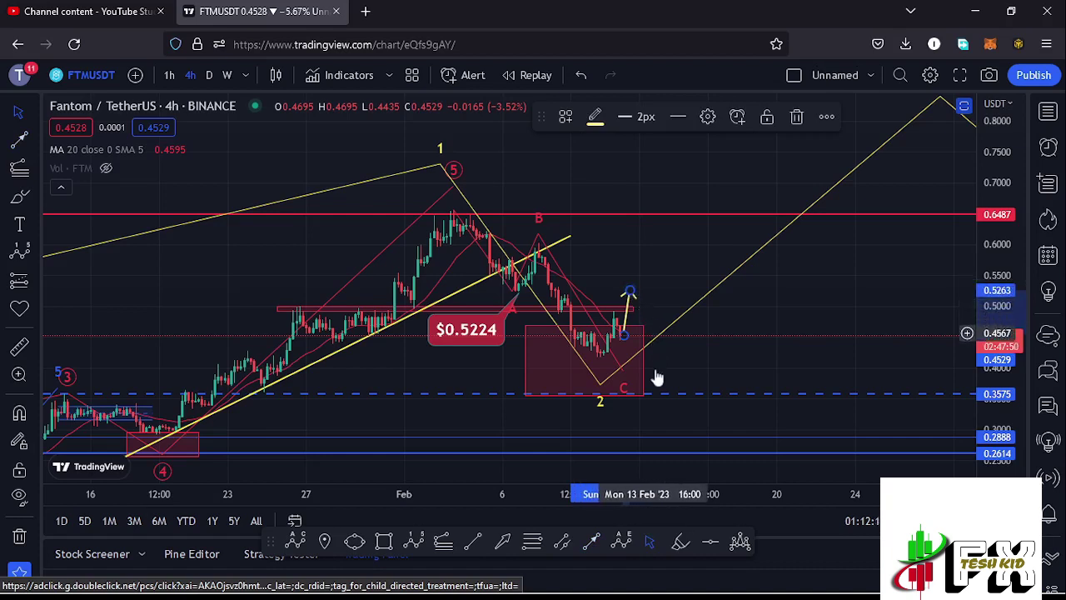
click(591, 542)
click(637, 292)
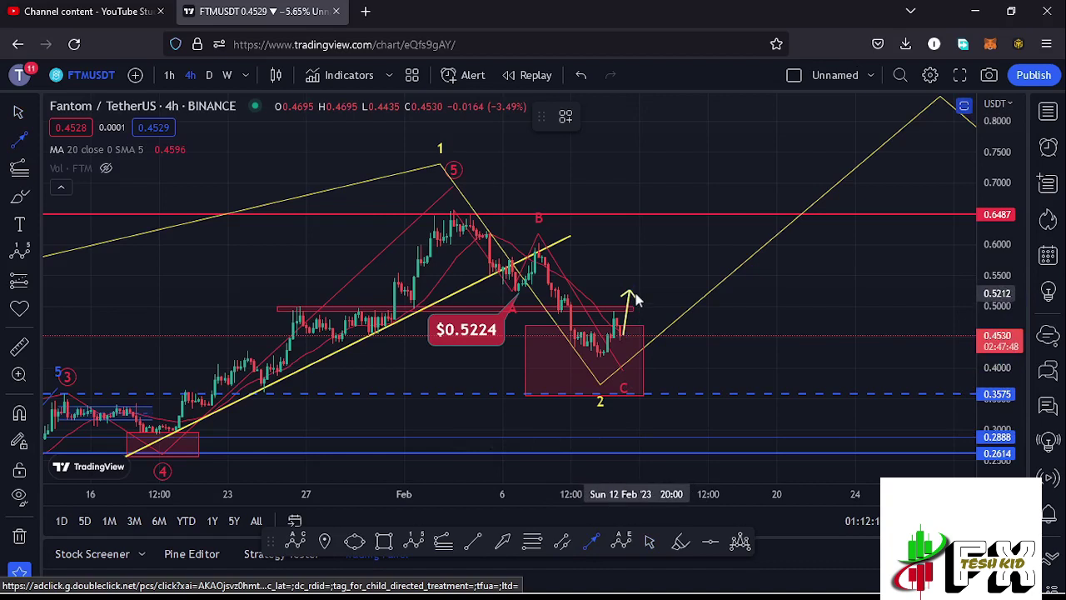
click(681, 191)
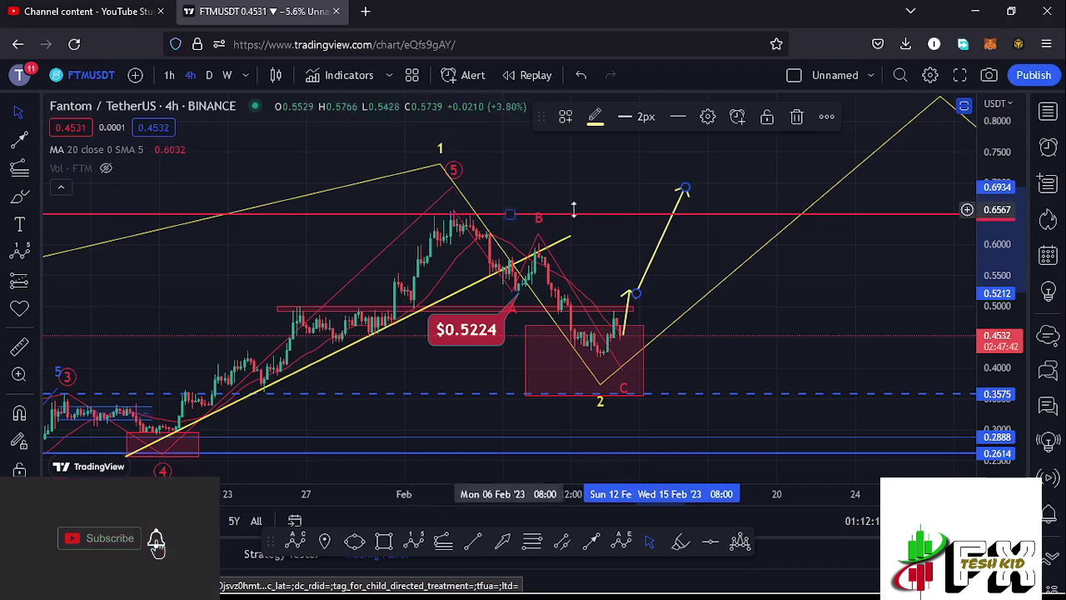
click(702, 242)
drag(707, 236, 637, 284)
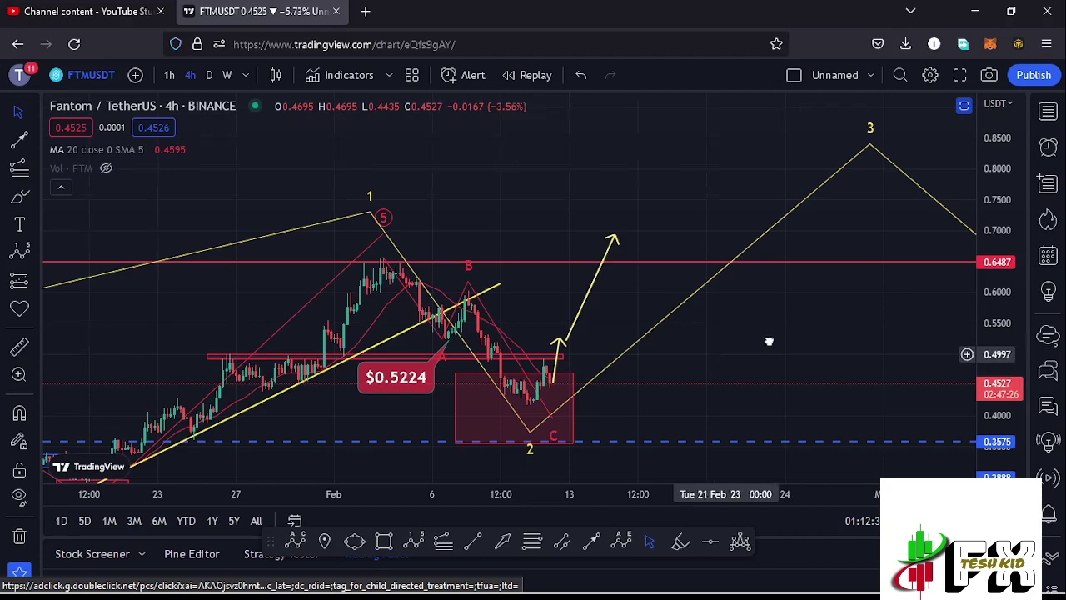
- Restore the RSI 14 and MACD panes beneath the price chart after checking the pink ABC drawing
drag(721, 363, 788, 321)
click(606, 367)
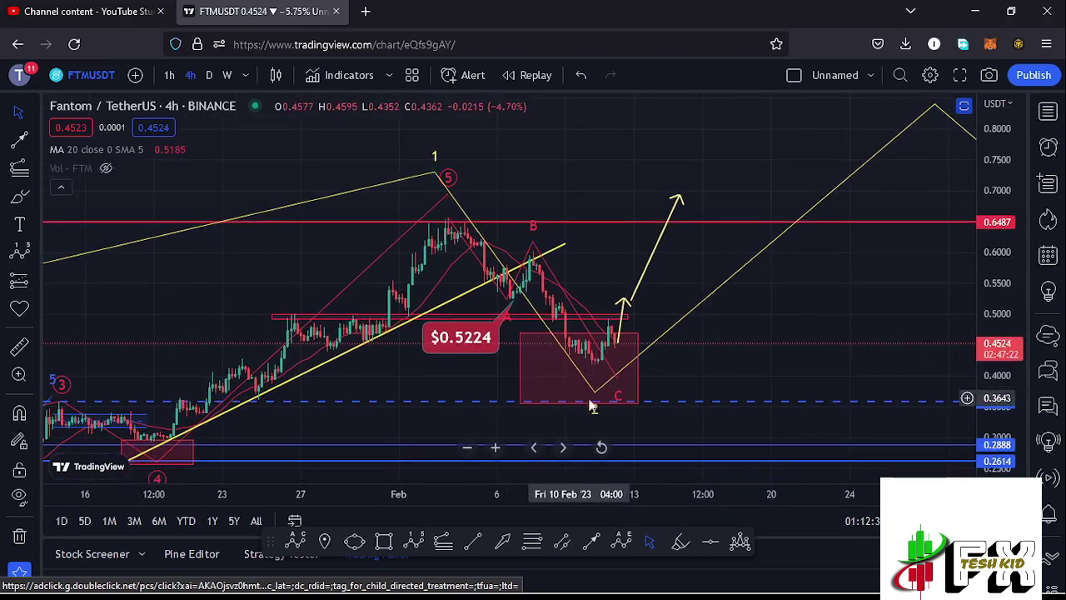
click(729, 383)
drag(730, 385, 747, 351)
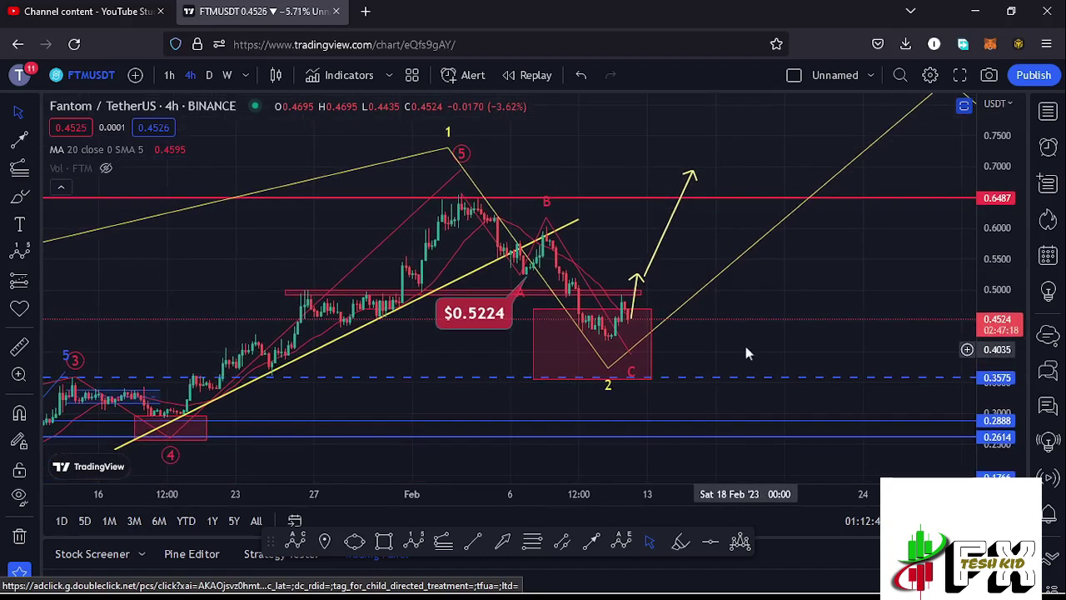
drag(716, 358, 729, 351)
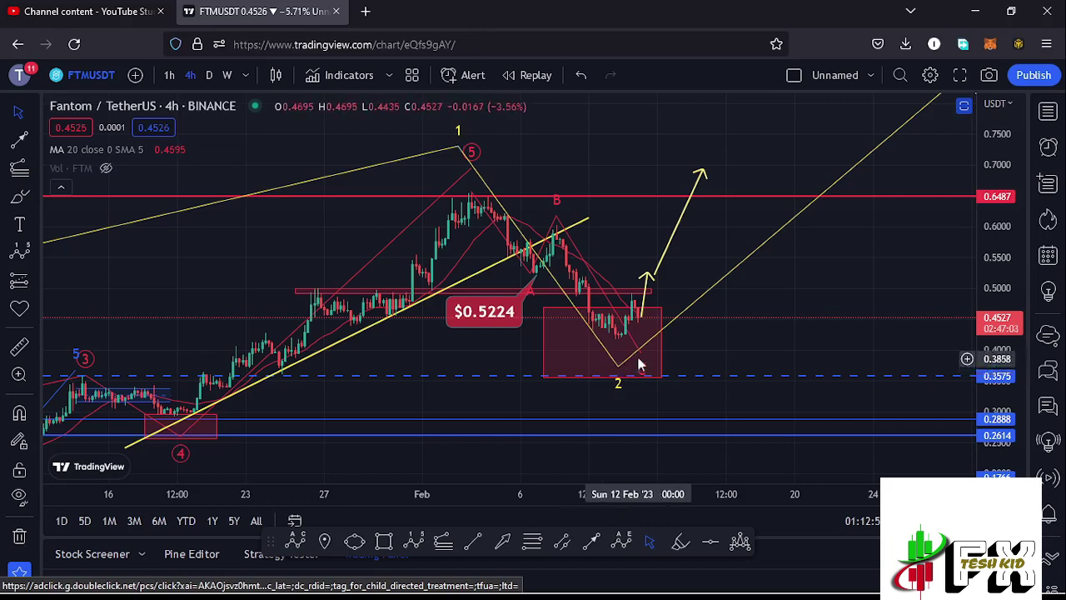
click(964, 105)
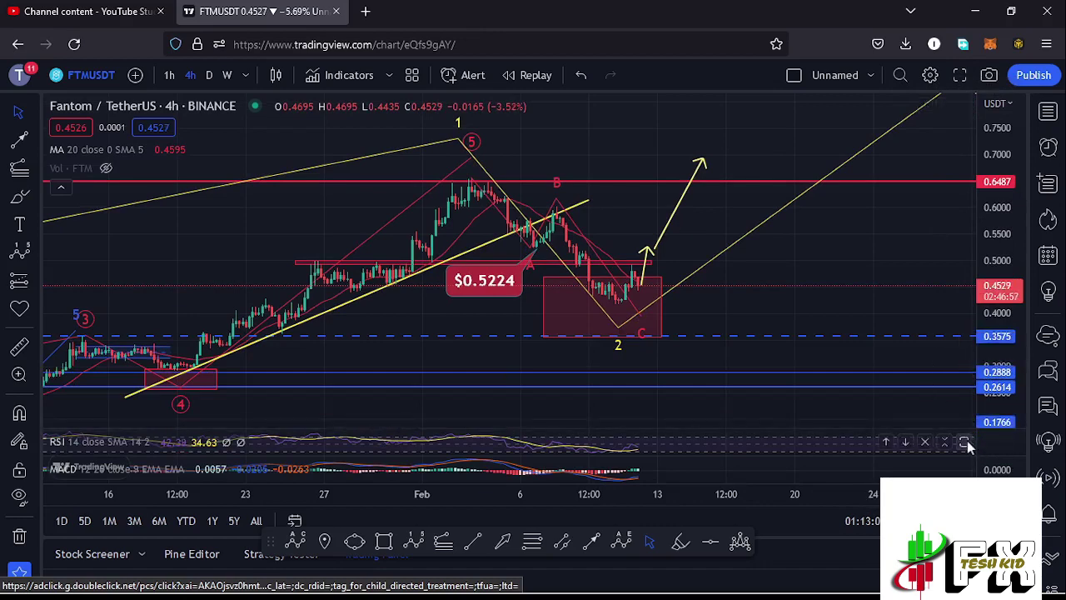
click(964, 443)
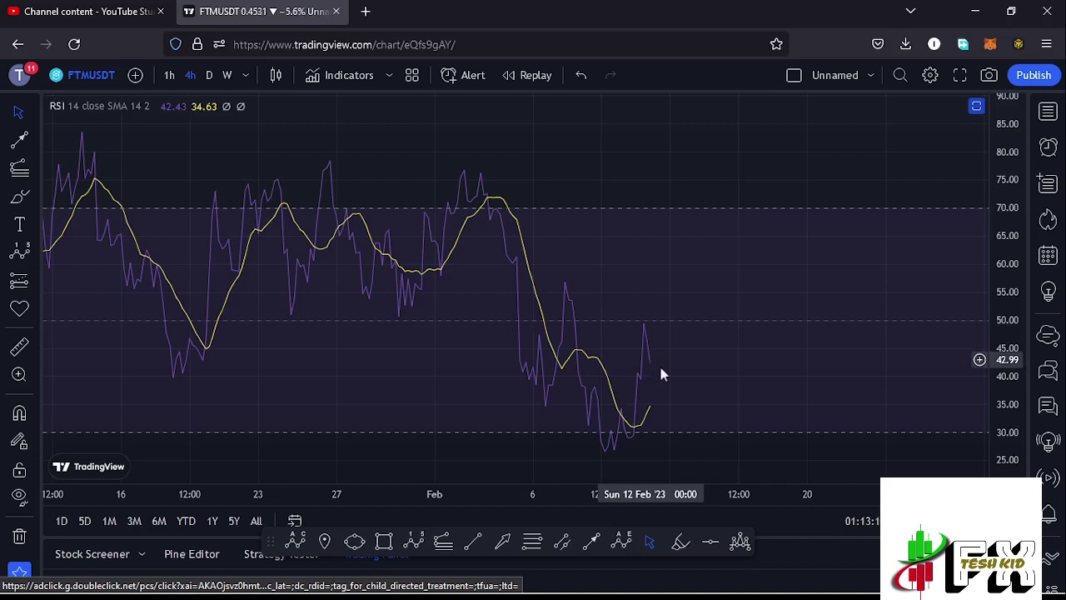
click(976, 109)
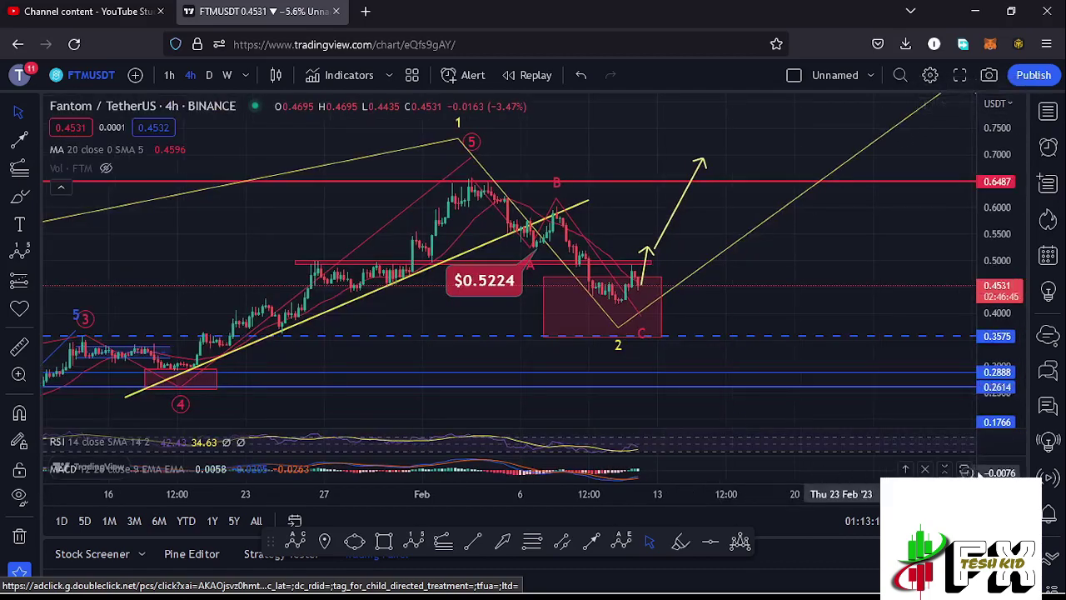
click(963, 469)
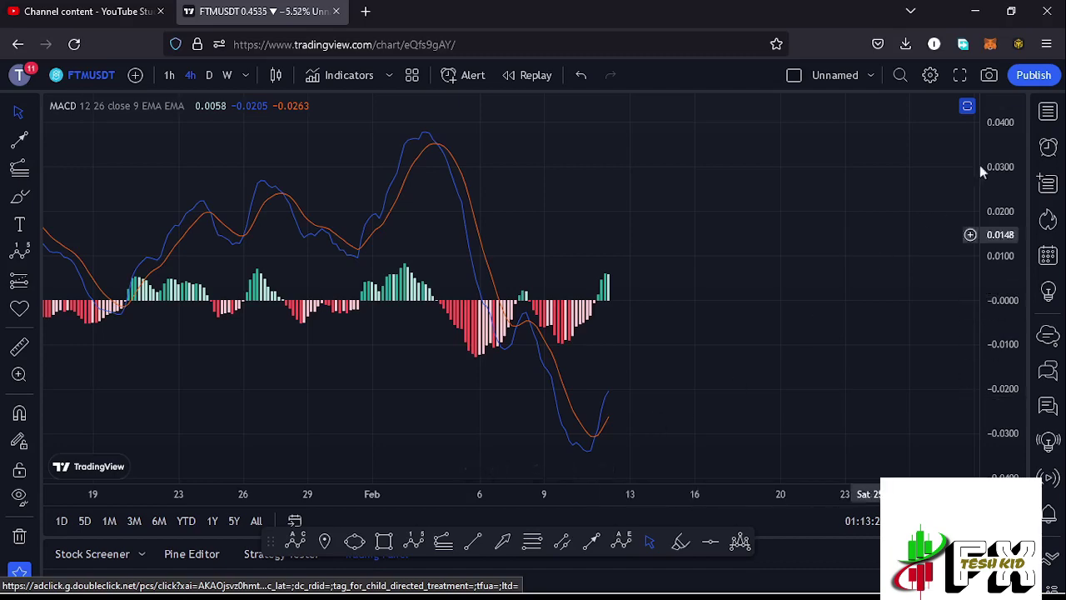
click(966, 108)
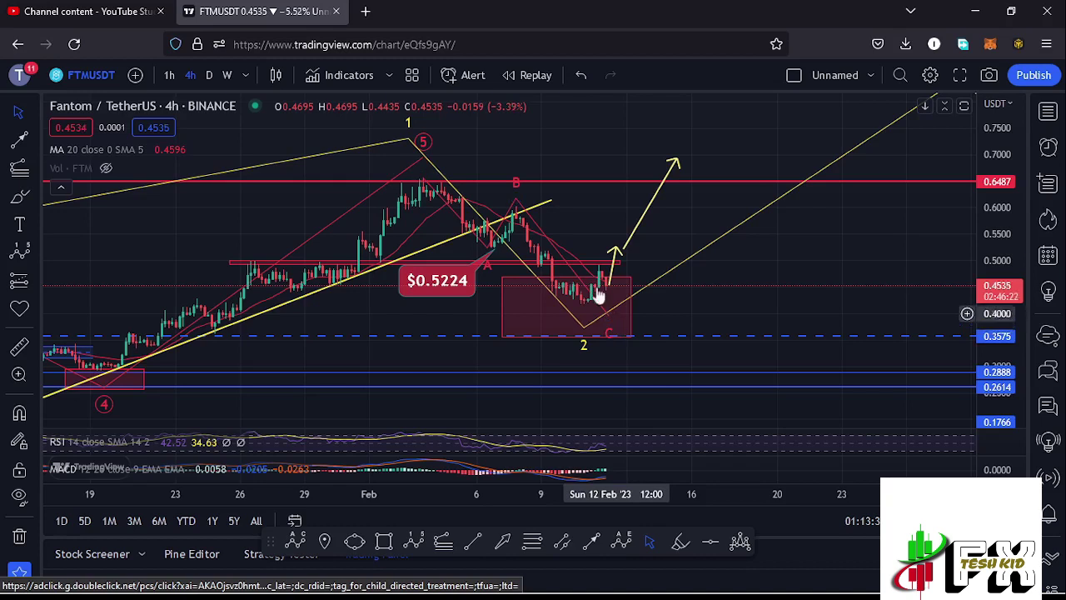
click(219, 79)
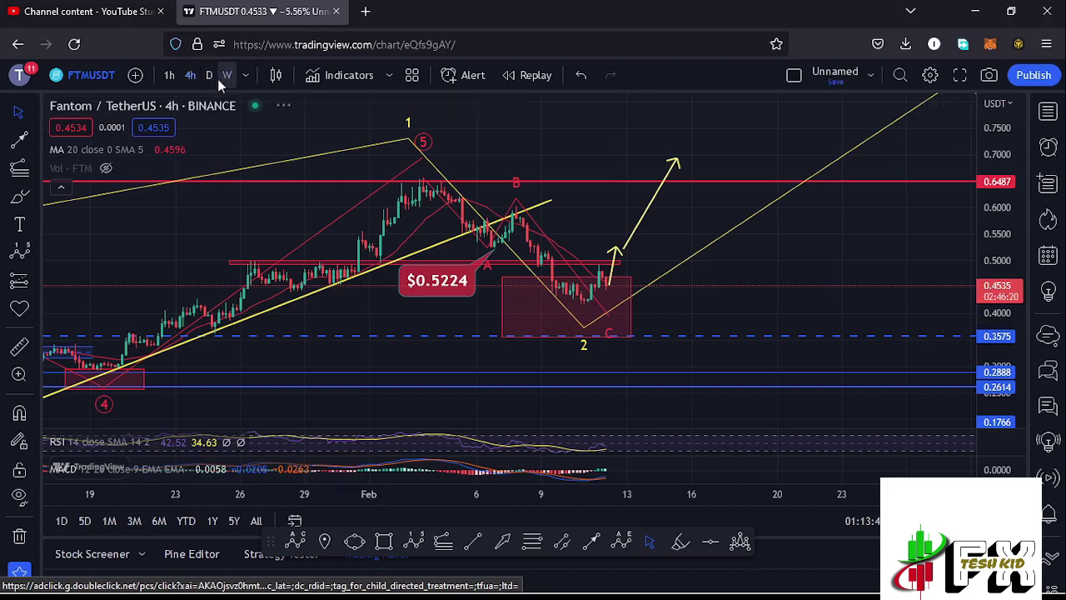
- Switch FTMUSDT to the daily timeframe, zoom out, and hide the RSI and MACD panes
click(209, 74)
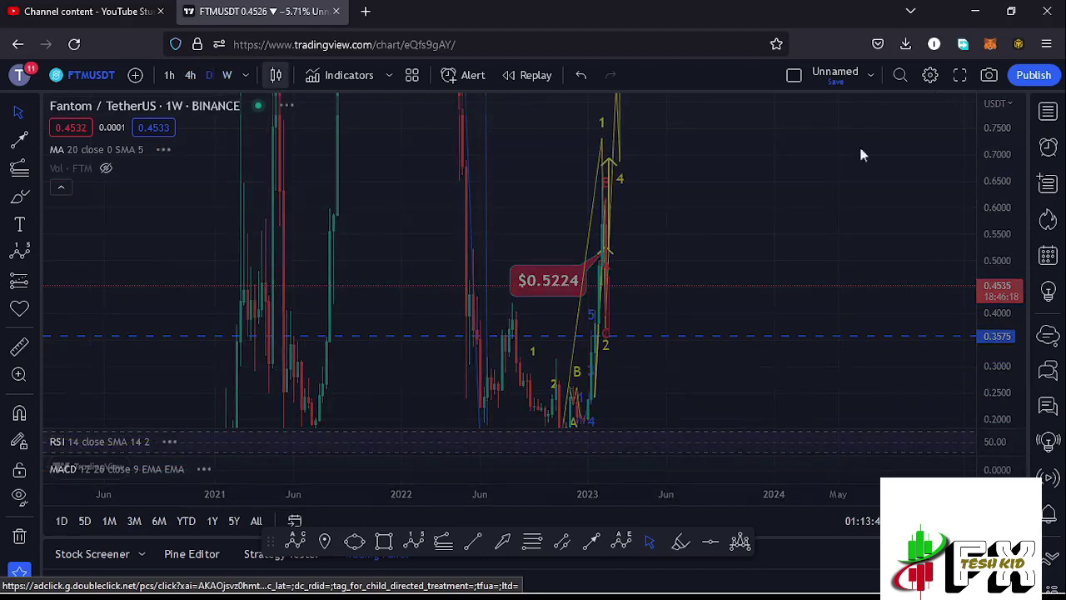
drag(1005, 152, 1005, 246)
scroll(870, 244, down, 15)
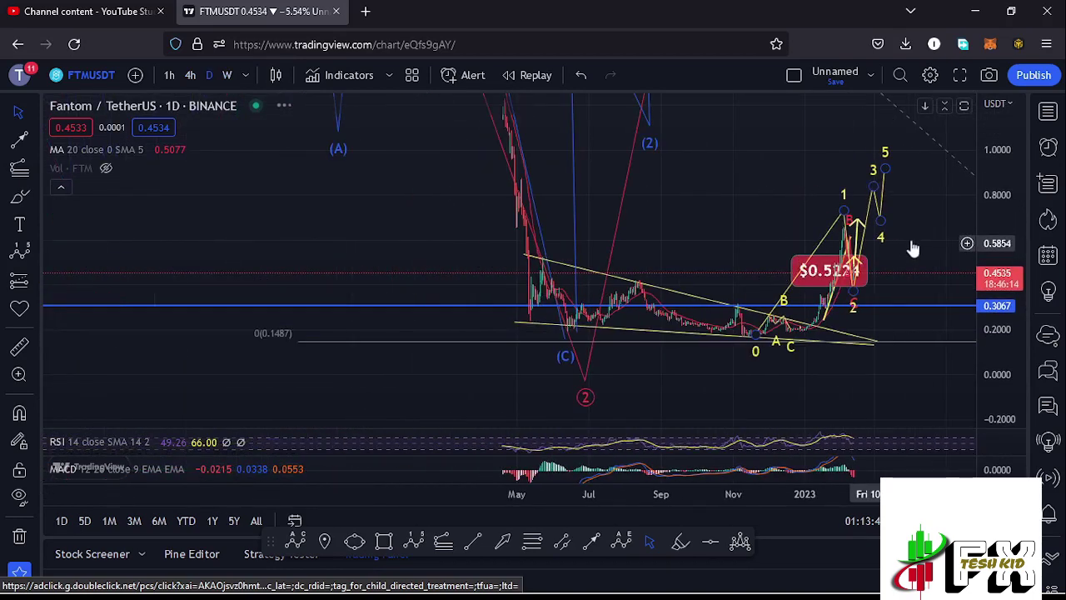
drag(997, 167, 885, 190)
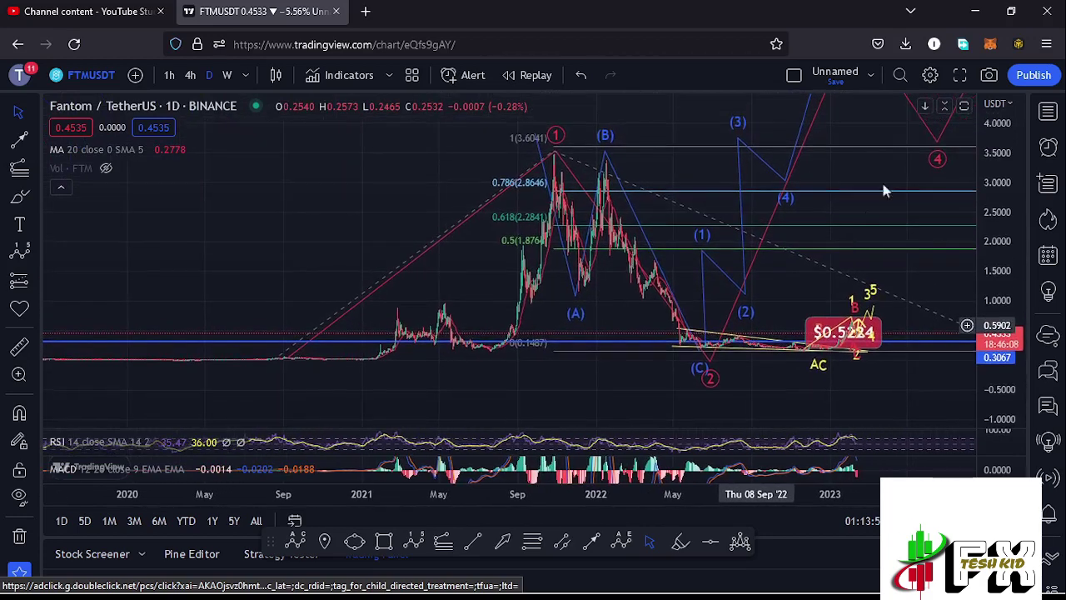
click(965, 108)
drag(998, 175, 997, 301)
drag(914, 320, 874, 334)
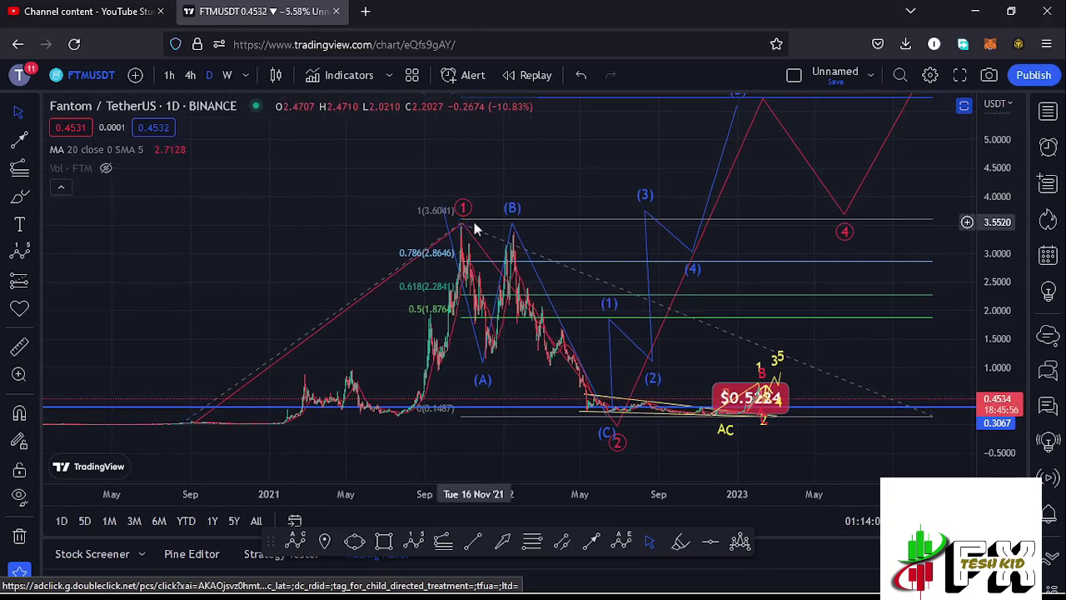
- Frame the long-term wave count so the 1.618 level at 5.7395 is visible
click(464, 229)
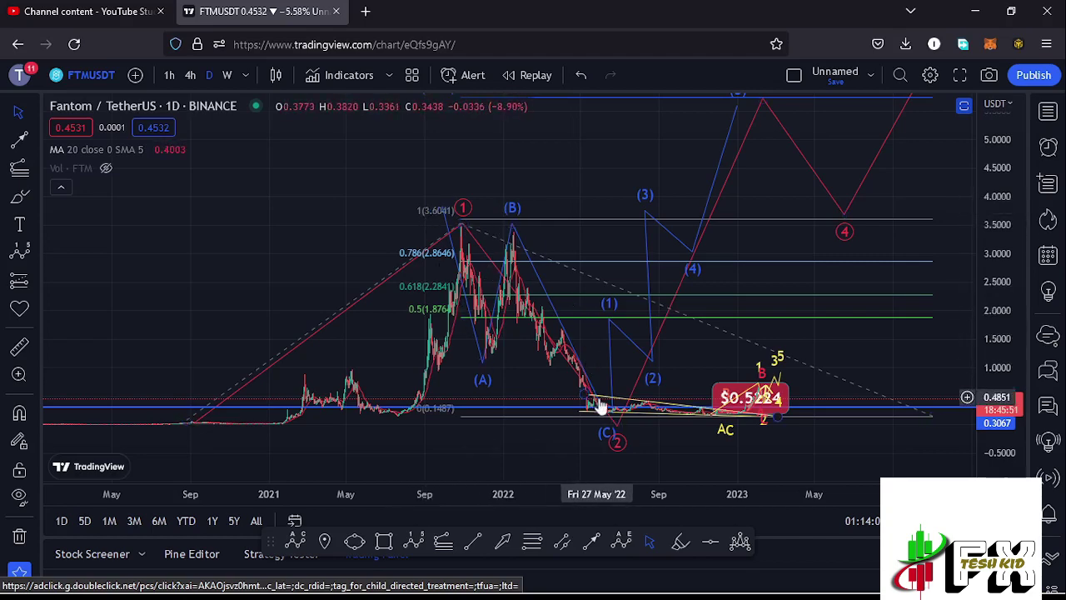
drag(665, 435, 684, 420)
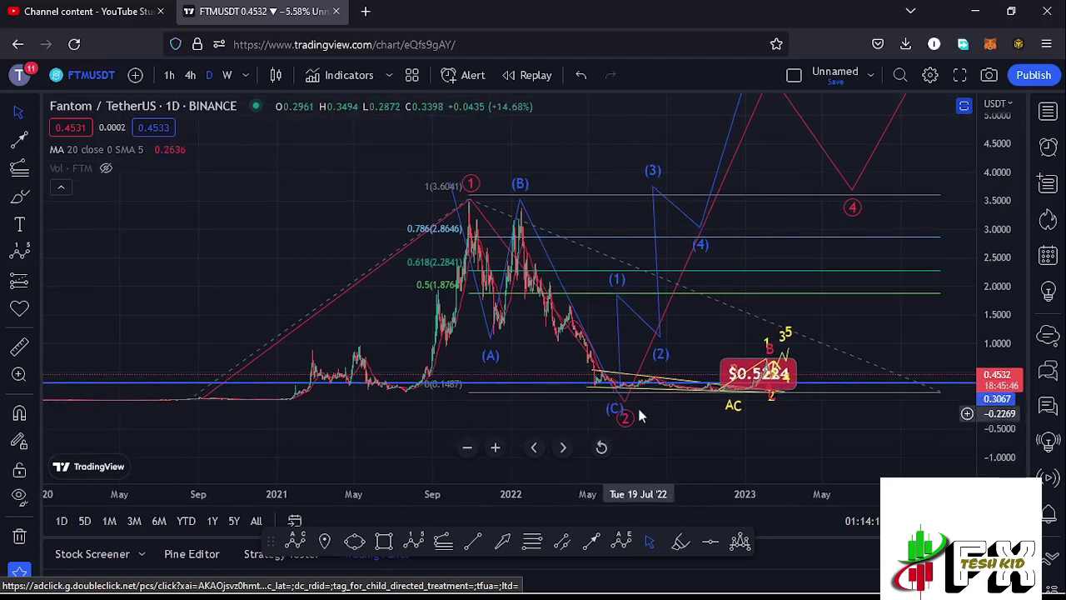
drag(918, 323, 868, 379)
drag(996, 234, 1001, 250)
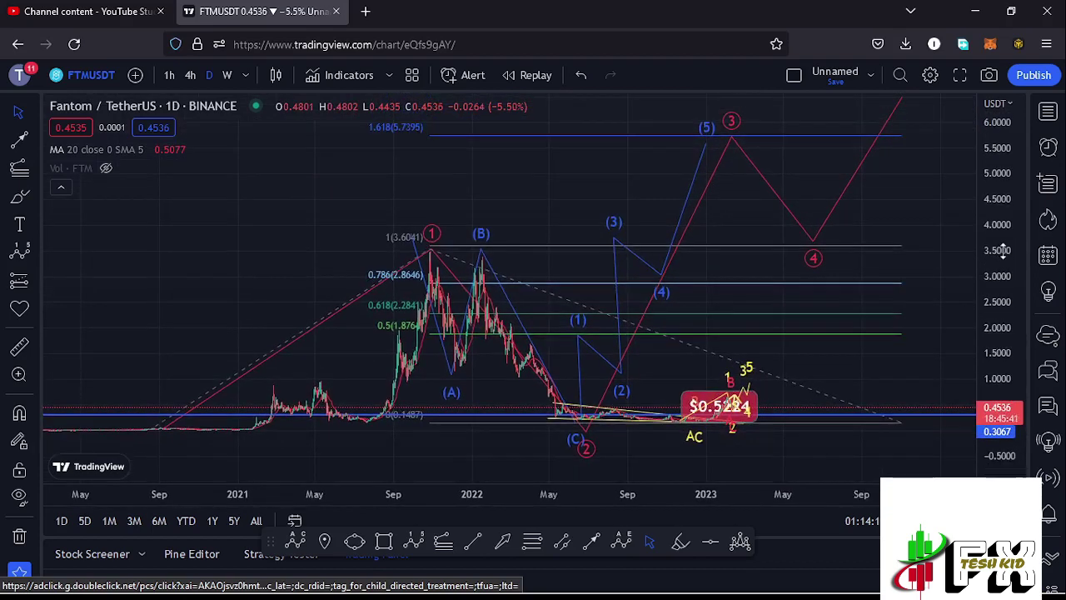
drag(939, 188, 920, 217)
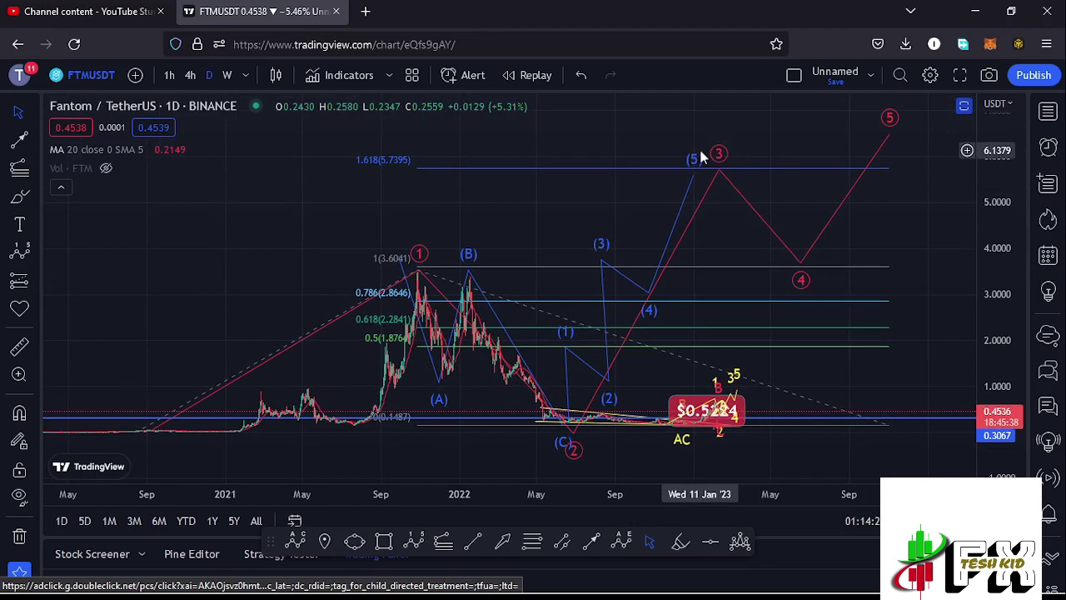